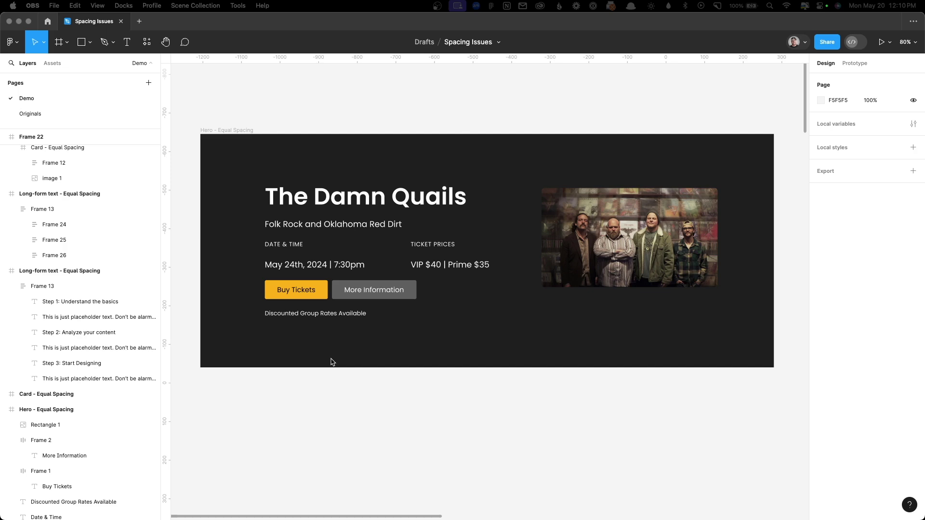
Step: In the duplicated hero, select the DATE & TIME, TICKET PRICES, price and May 24th text layers
click(224, 133)
alt+drag(231, 135, 231, 427)
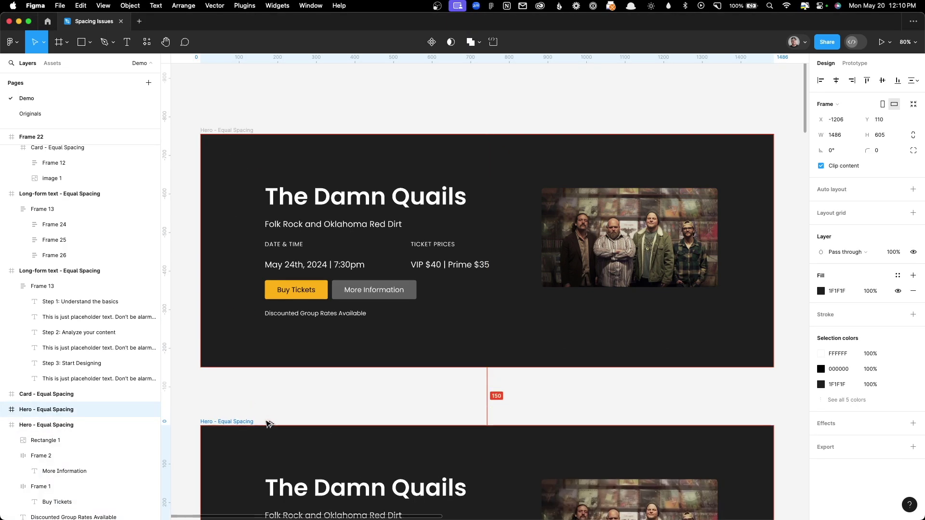
scroll(331, 368, down, 5)
scroll(333, 329, up, 3)
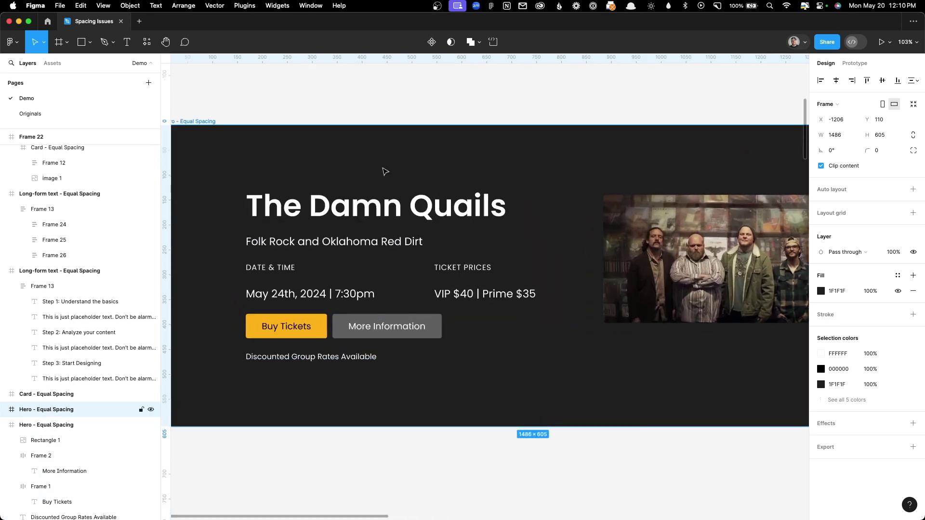
click(396, 114)
scroll(434, 110, left, 3)
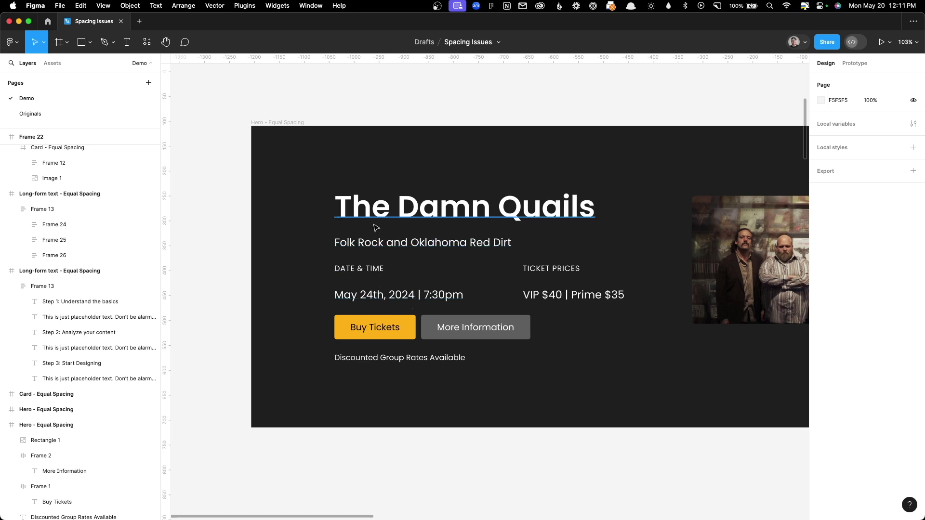
click(370, 271)
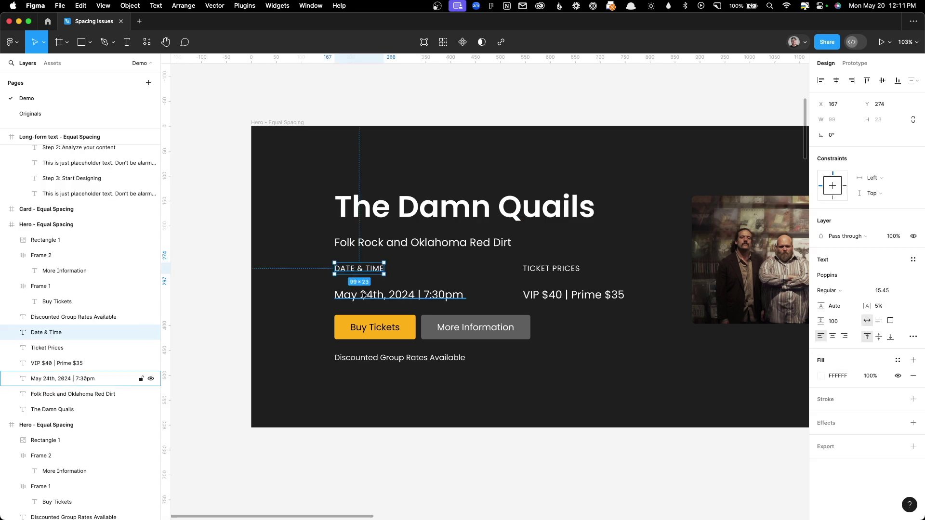
click(562, 271)
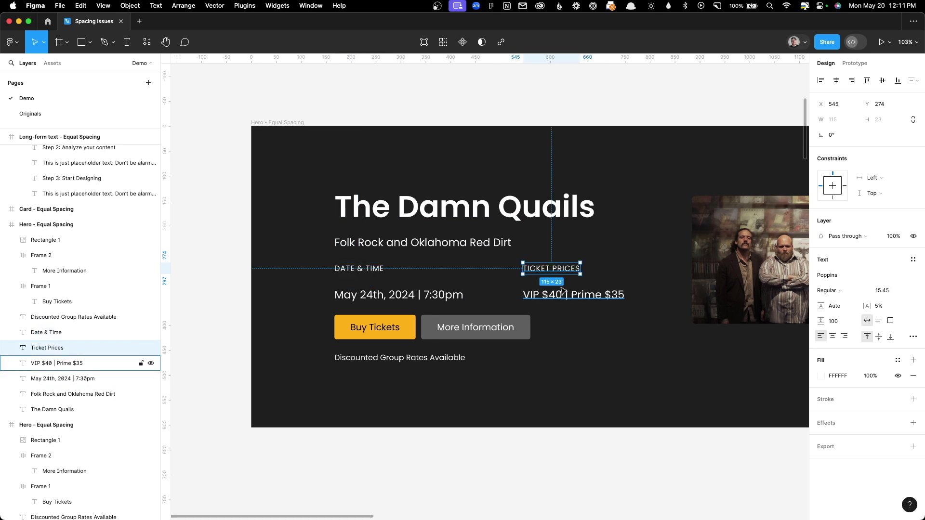
click(564, 294)
click(587, 343)
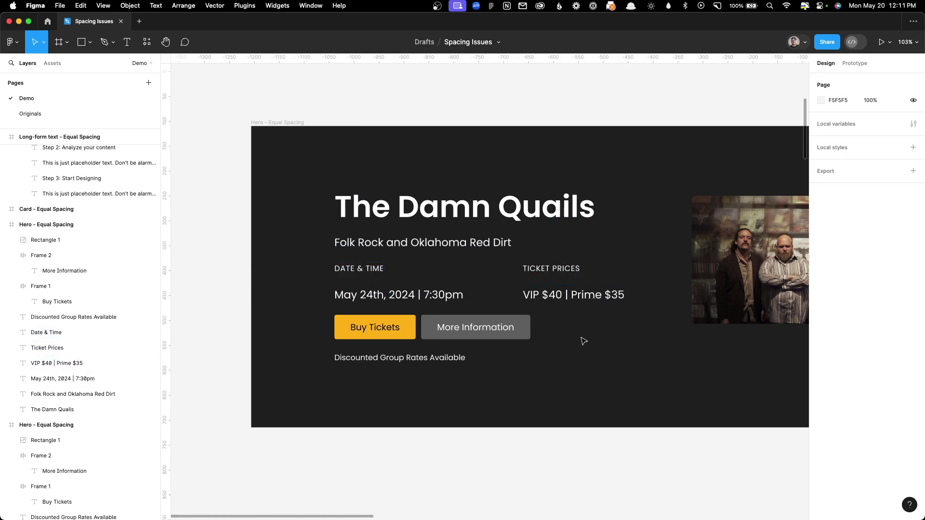
click(388, 292)
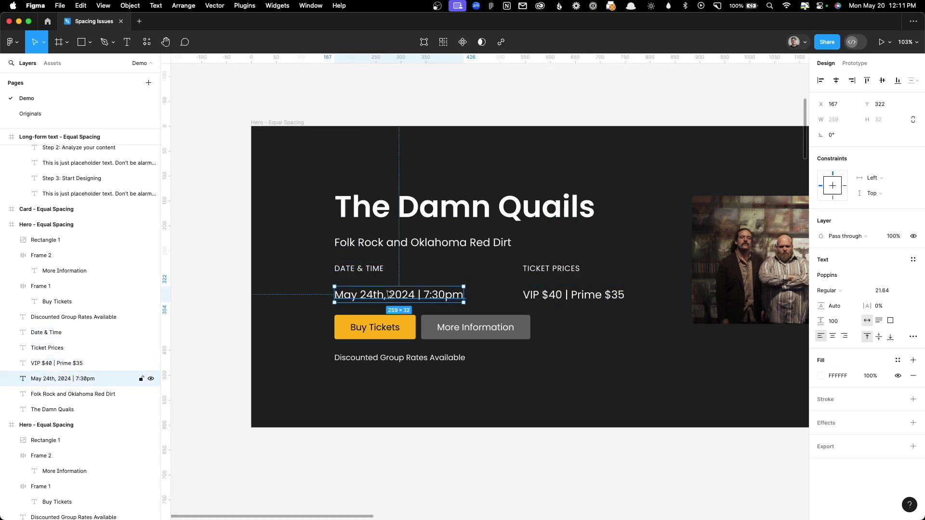
Step: Wrap DATE & TIME and the May 24th date in a zero-gap auto-layout frame
shift+click(376, 271)
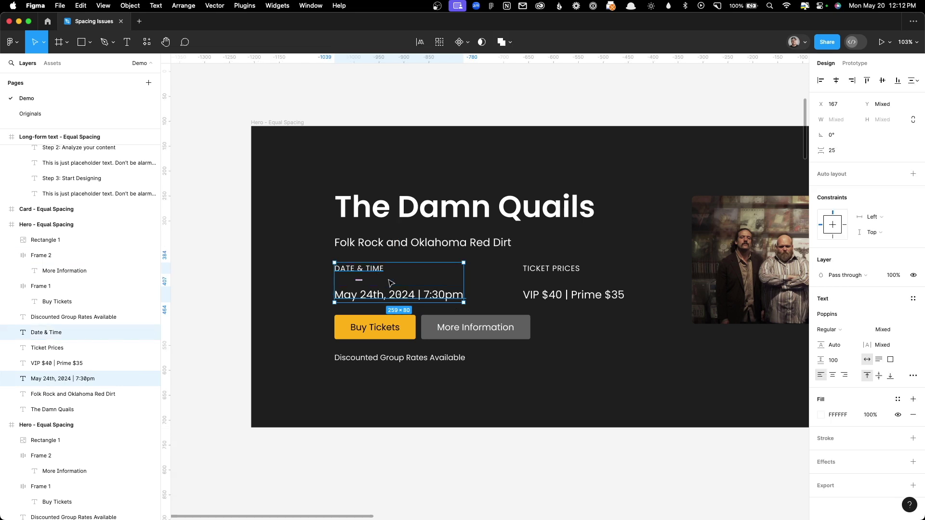
key(shift+a)
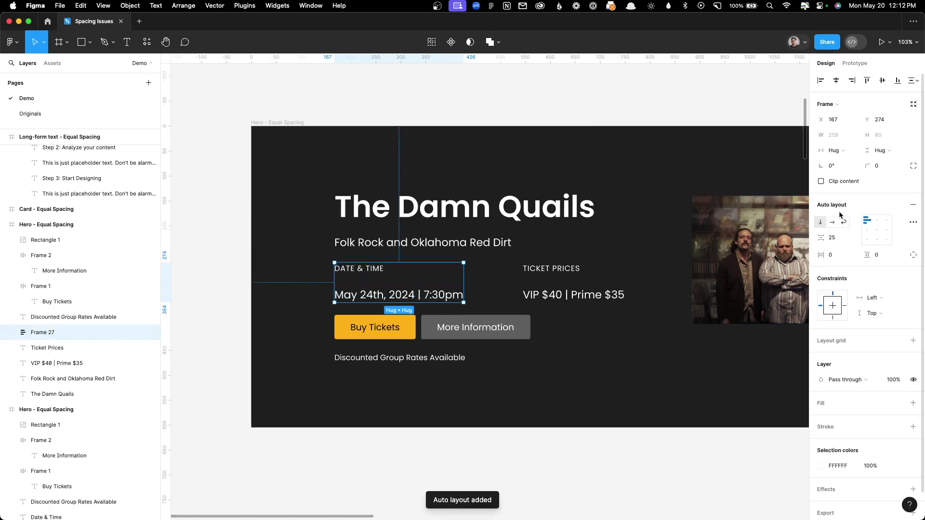
click(836, 238)
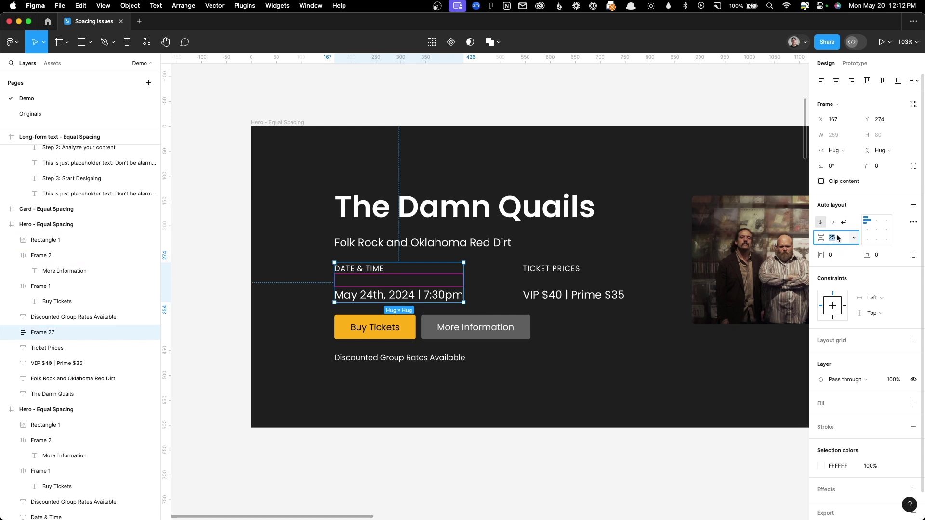
text(8)
key(Return)
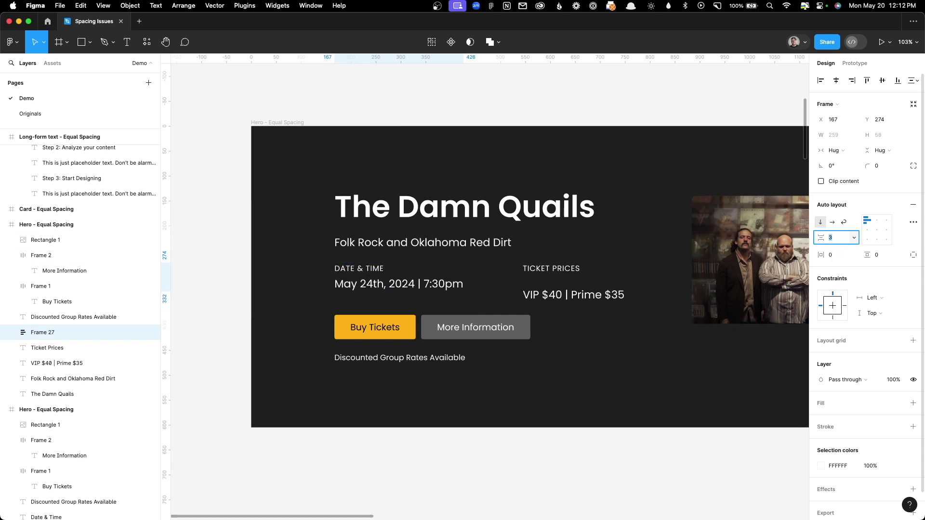
key(Down)
key(Down)
key(Down)
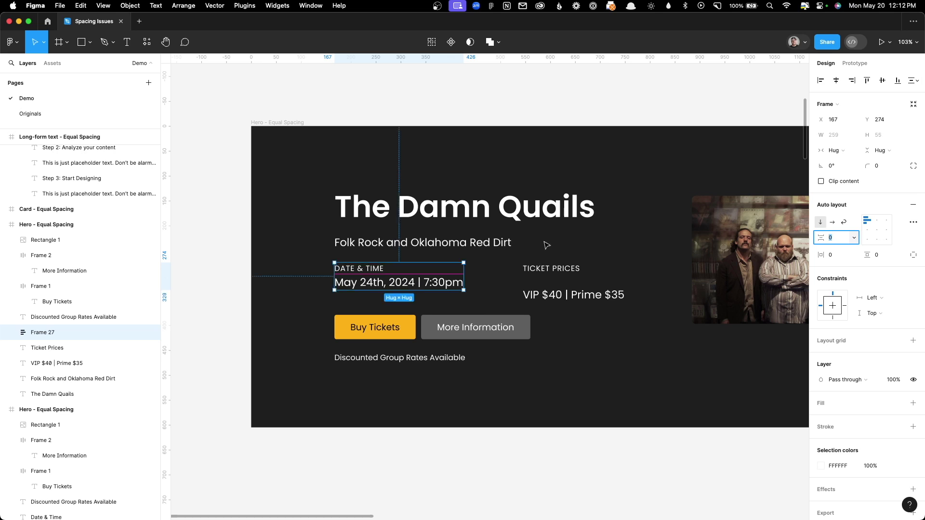
click(547, 245)
Step: Group TICKET PRICES with its price line at zero gap, then move both groups slightly lower
click(551, 268)
shift+click(556, 295)
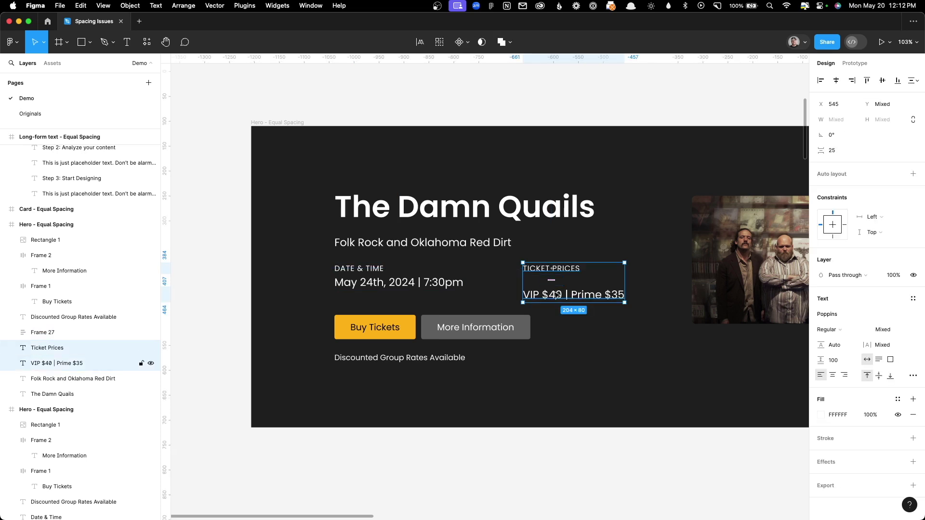
key(shift+a)
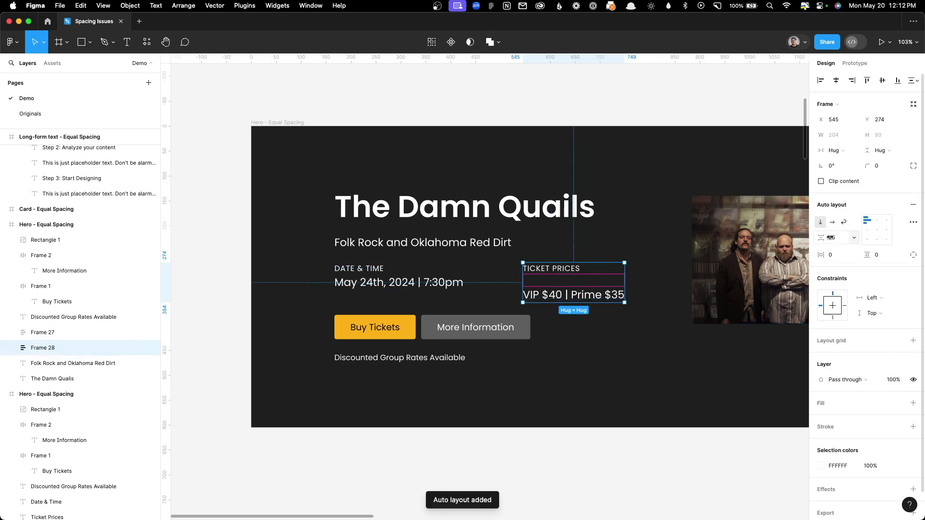
click(832, 239)
text(0)
key(Return)
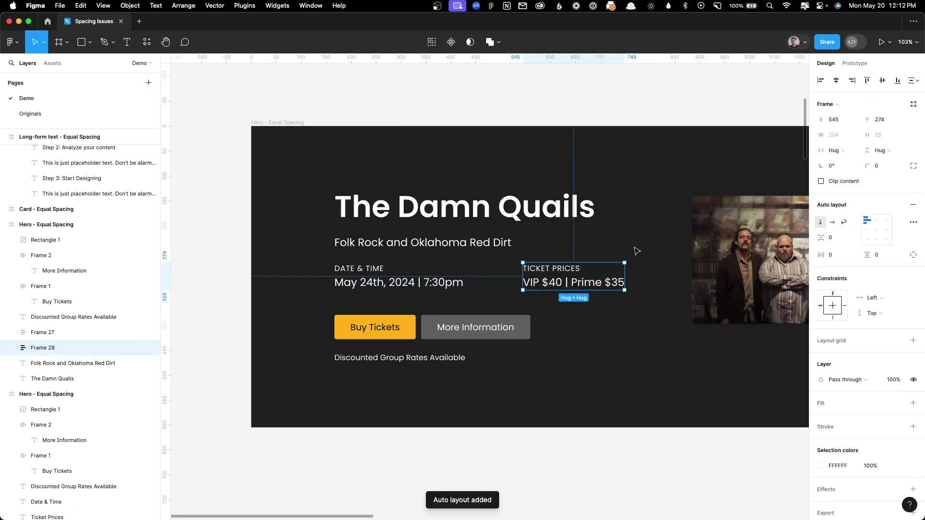
shift+click(370, 282)
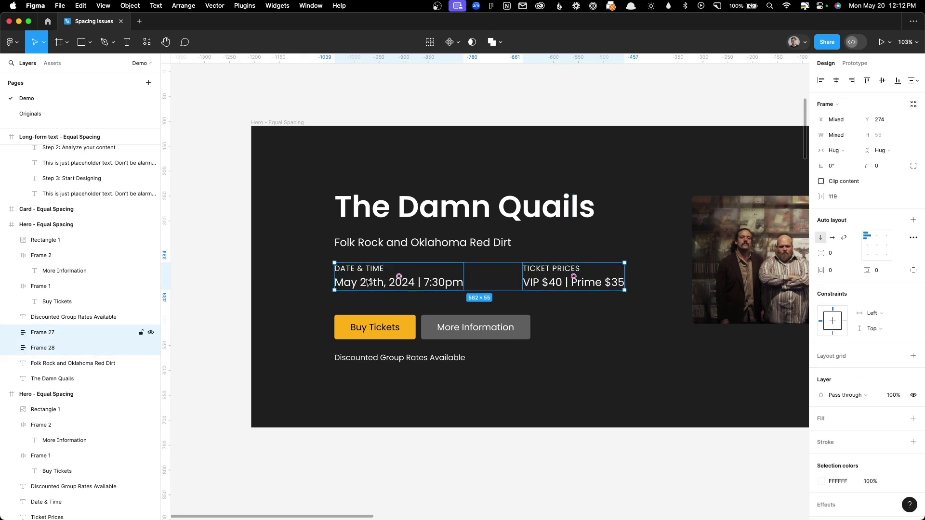
drag(370, 281, 417, 278)
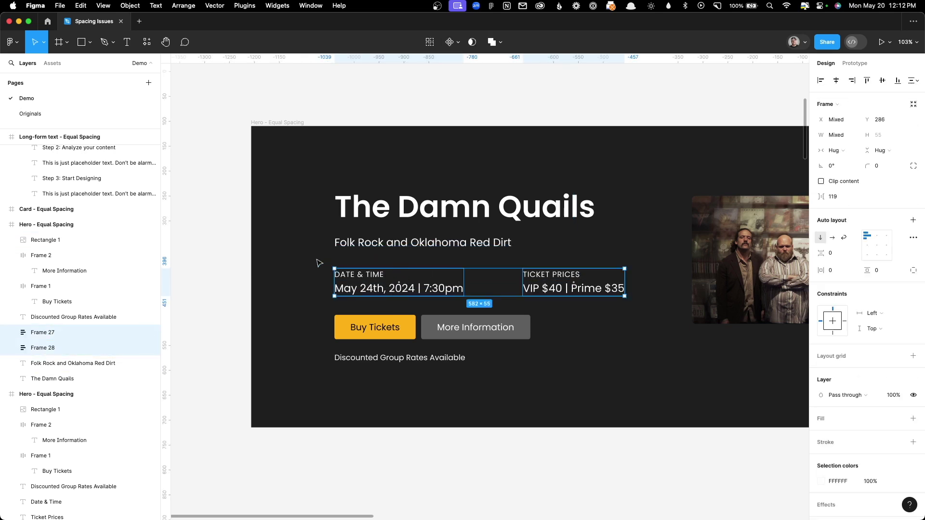
click(285, 261)
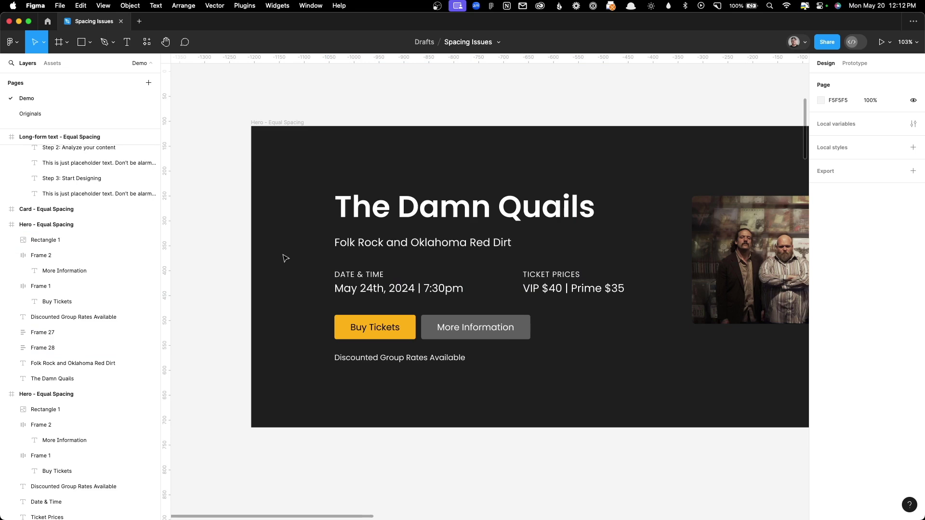
scroll(285, 258, up, 2)
scroll(285, 258, down, 4)
ctrl+scroll(286, 259, down, 3)
ctrl+scroll(287, 300, down, 2)
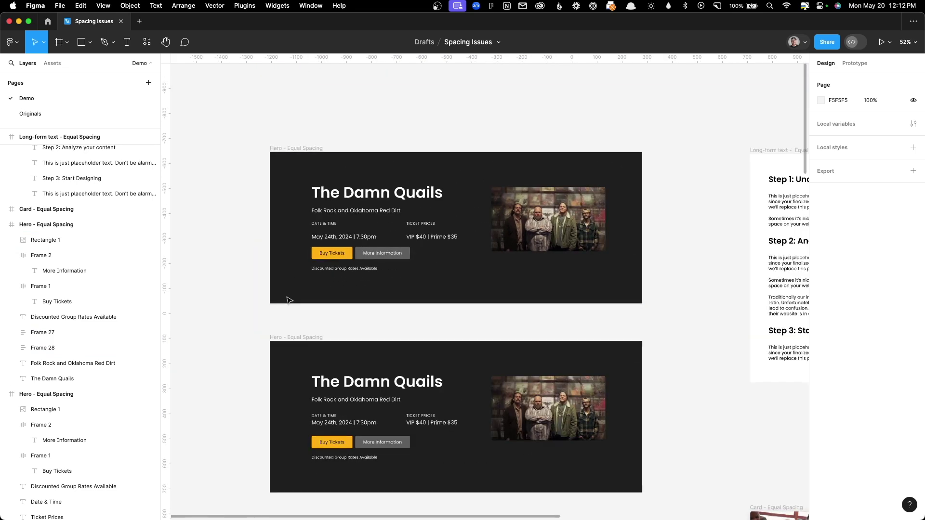
scroll(287, 300, down, 2)
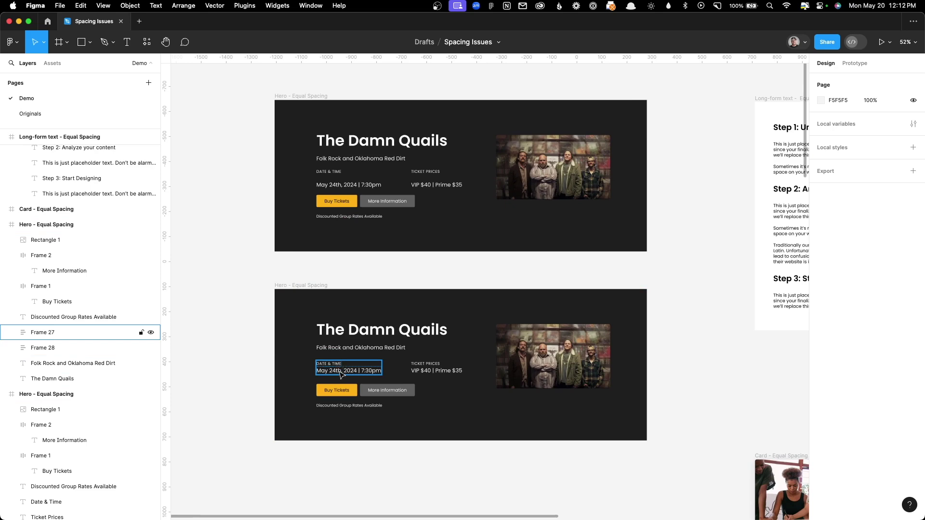
ctrl+scroll(339, 181, up, 5)
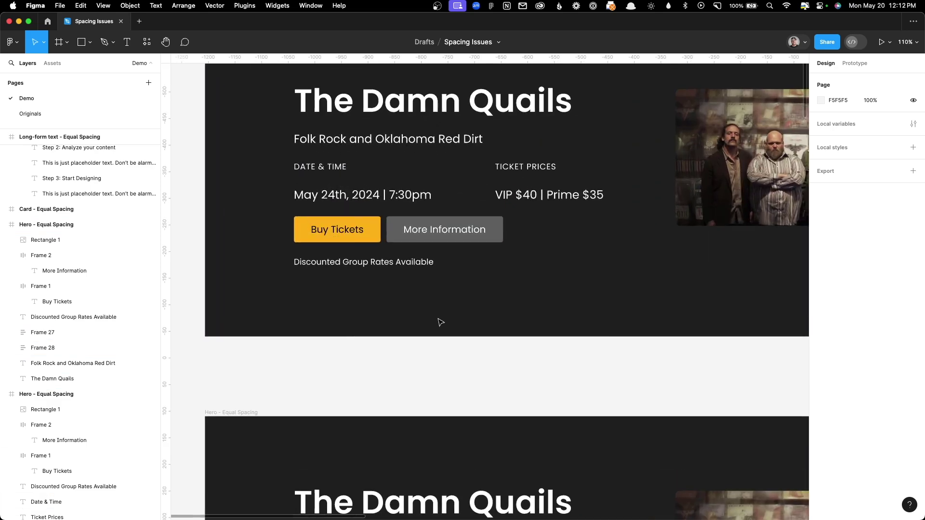
scroll(448, 334, down, 5)
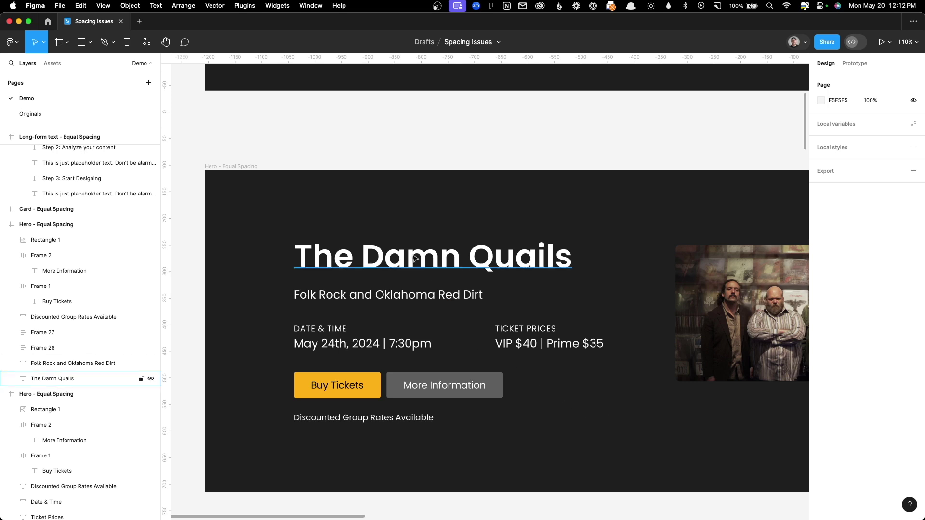
click(539, 269)
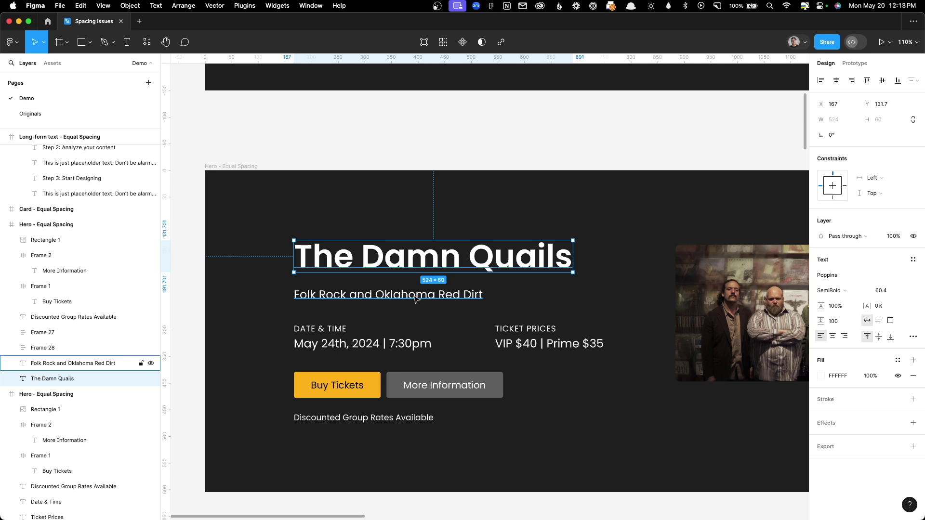
Step: Wrap The Damn Quails heading and Folk Rock subtitle in auto layout with an 8 px gap
shift+click(421, 295)
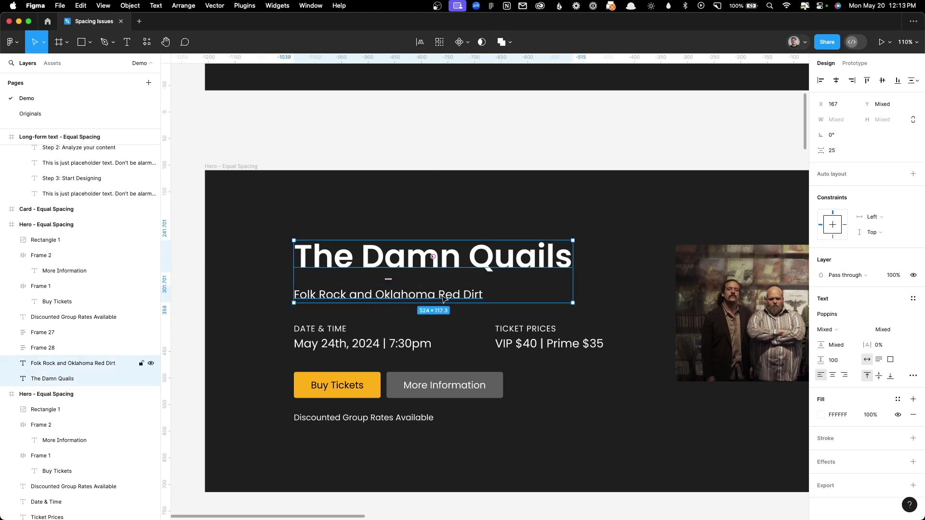
key(shift+a)
click(831, 240)
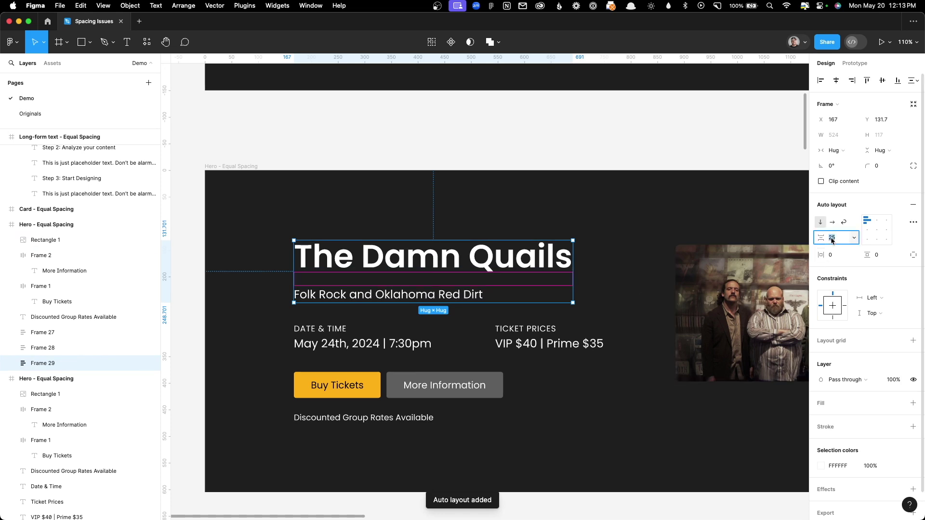
text(8)
key(Return)
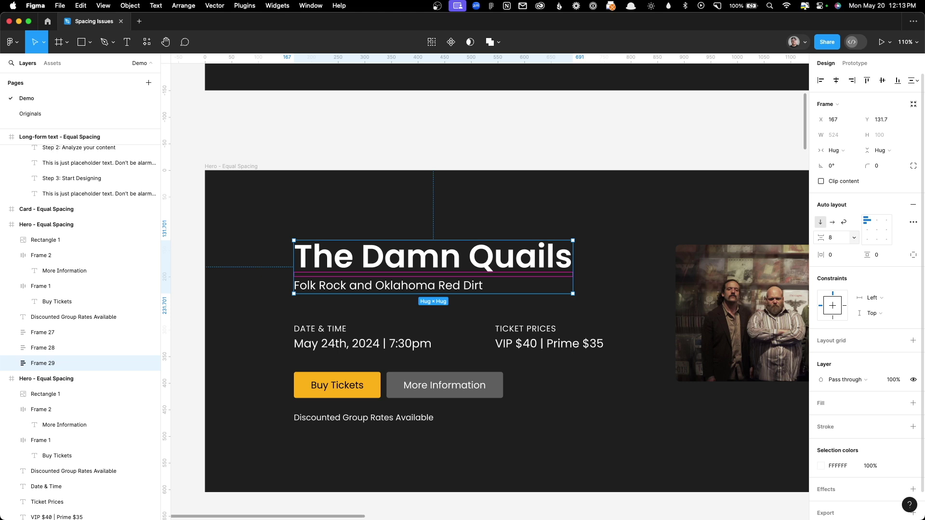
click(624, 229)
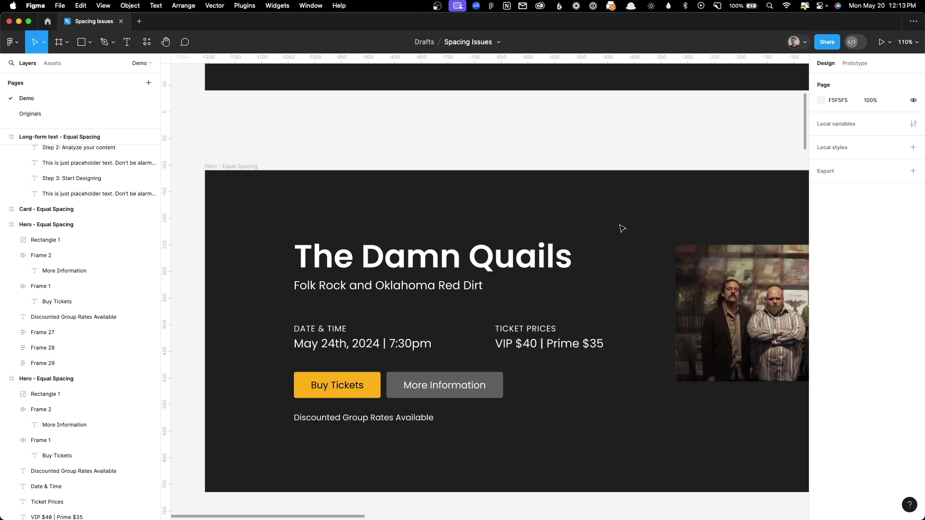
ctrl+scroll(620, 229, down, 4)
ctrl+scroll(625, 242, down, 2)
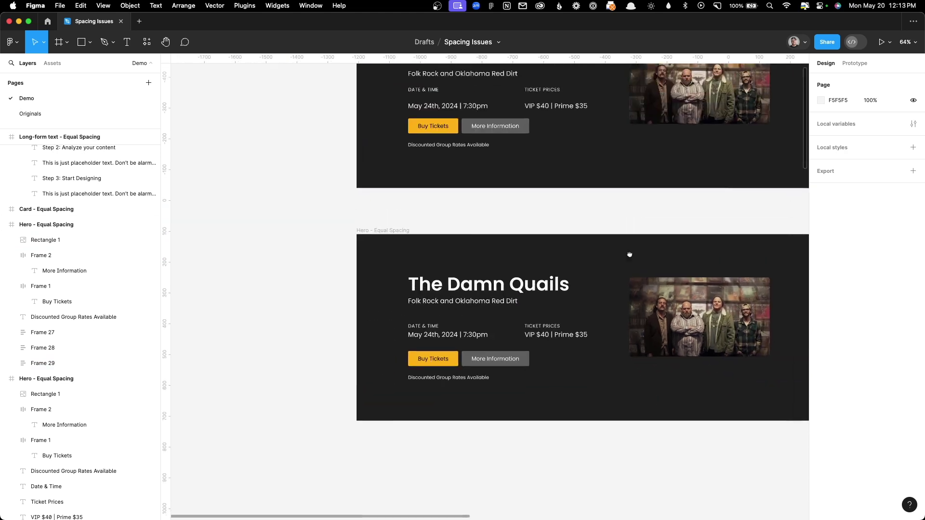
drag(630, 254, 555, 327)
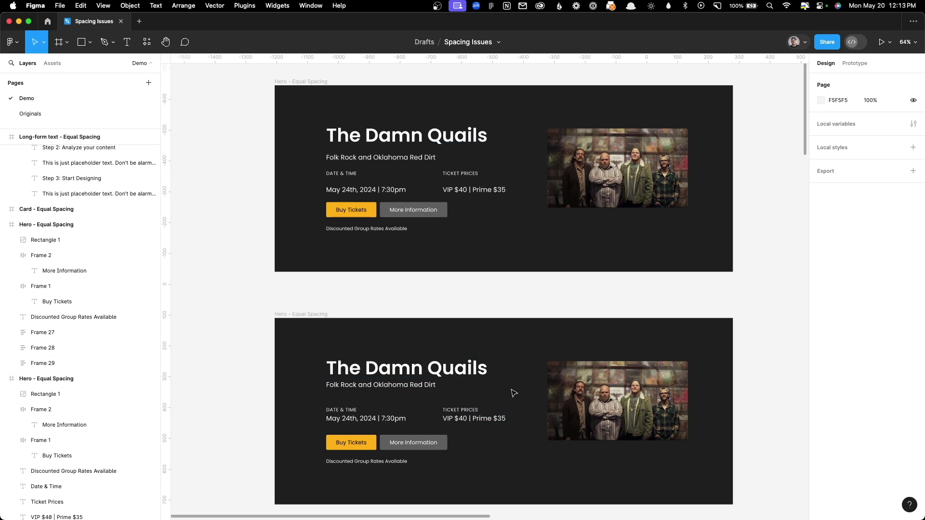
ctrl+scroll(515, 414, up, 5)
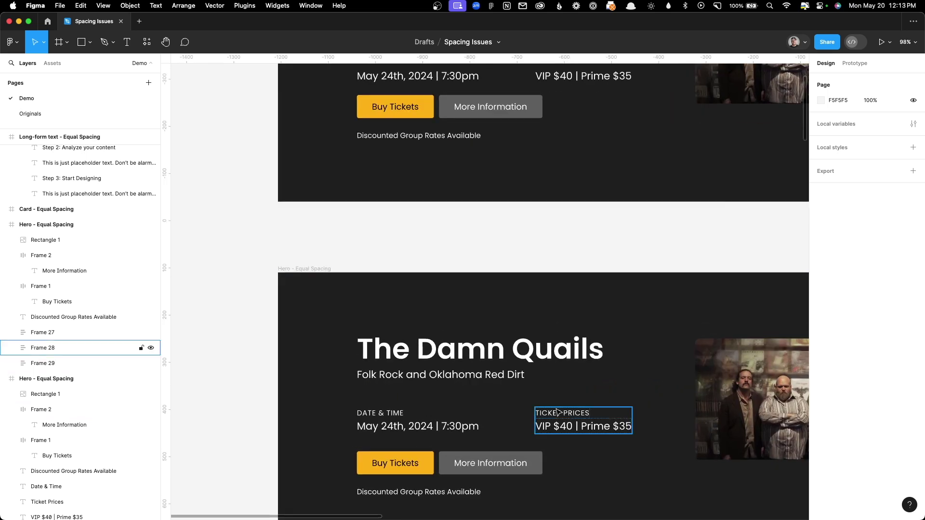
scroll(547, 276, down, 3)
ctrl+scroll(512, 318, up, 3)
ctrl+scroll(512, 318, up, 2)
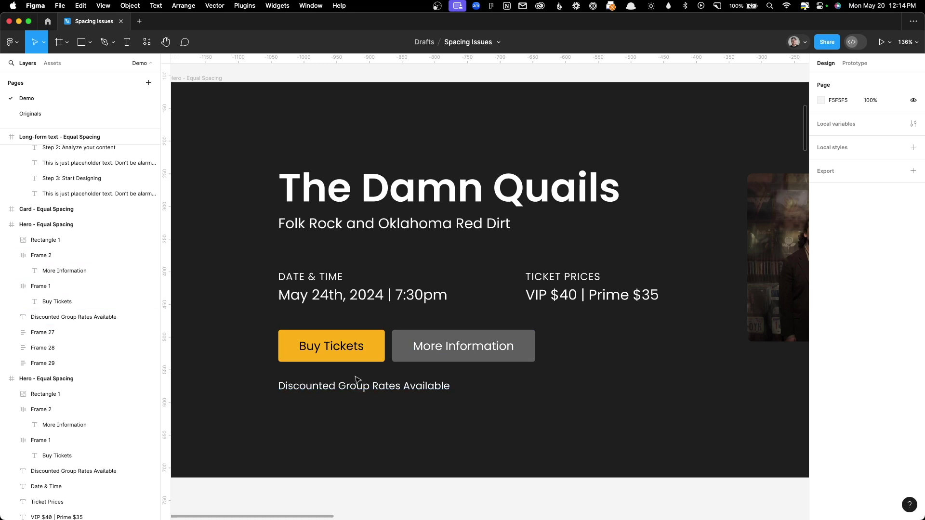
Step: Group Buy Tickets and More Information, then auto-layout them with the caption at 8 px
click(363, 346)
shift+click(417, 348)
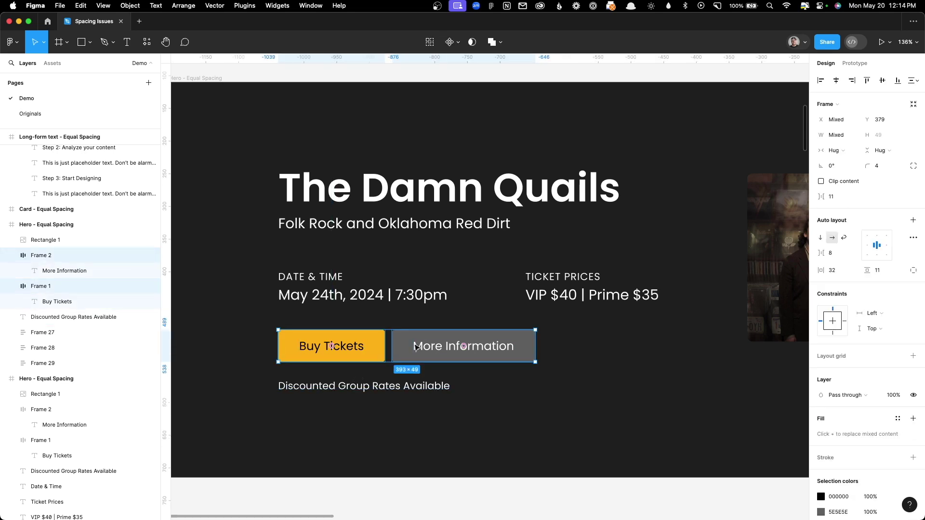
key(super+g)
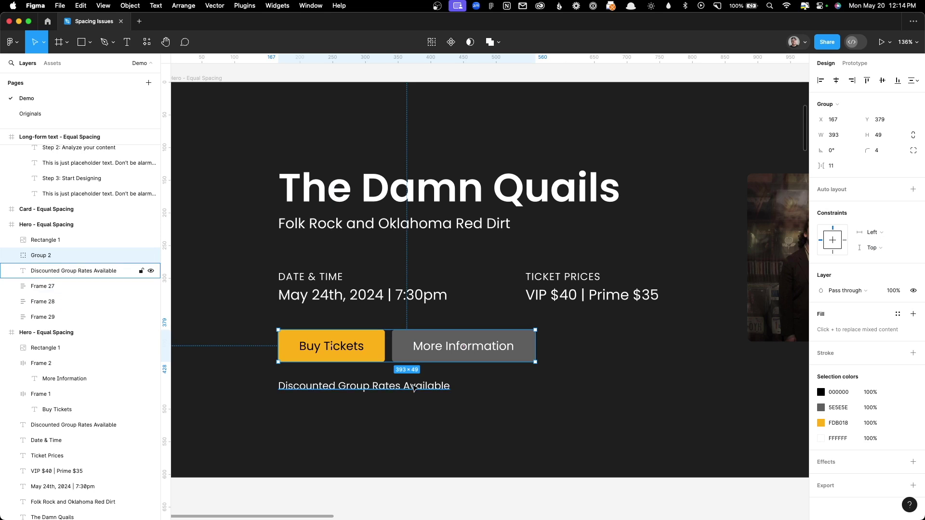
shift+click(413, 387)
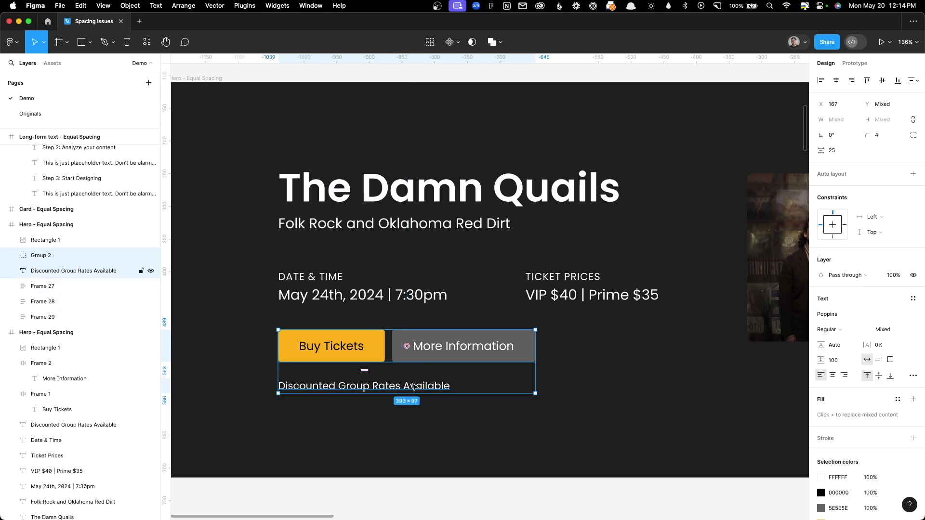
key(shift+a)
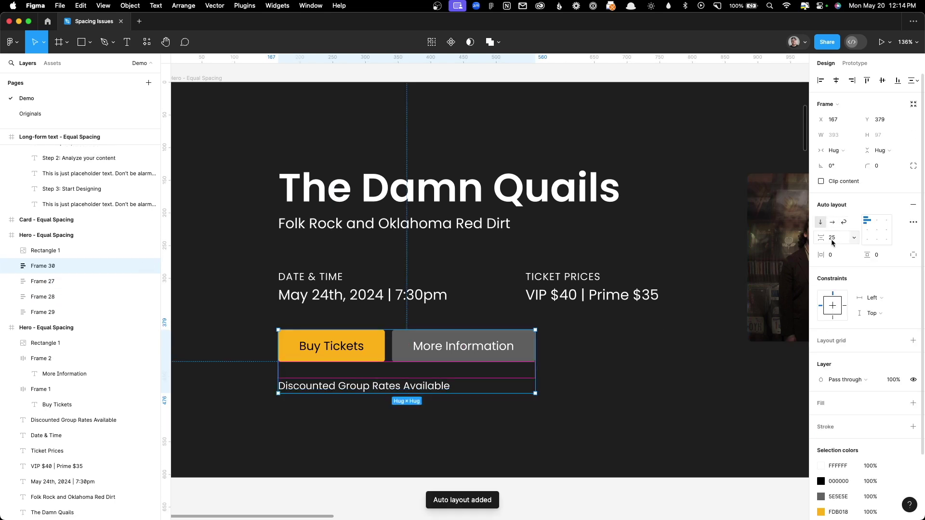
click(832, 240)
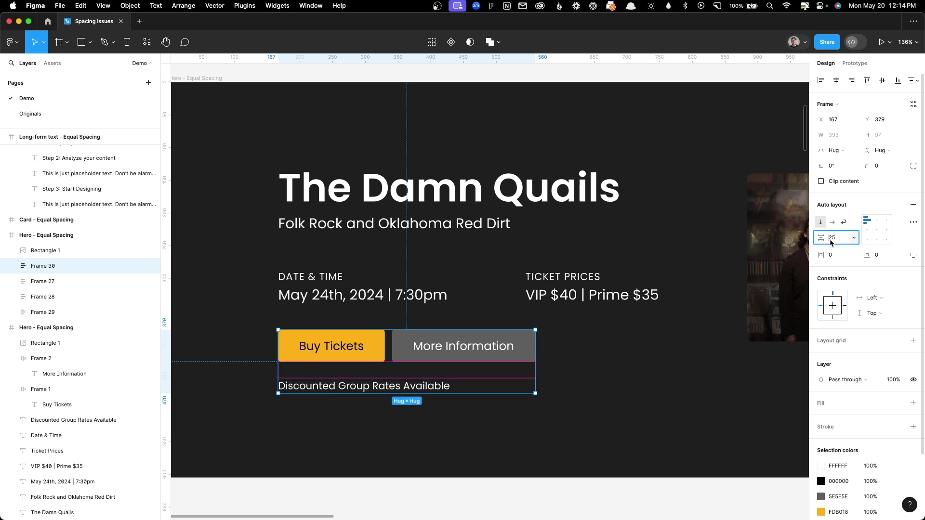
text(8)
key(Return)
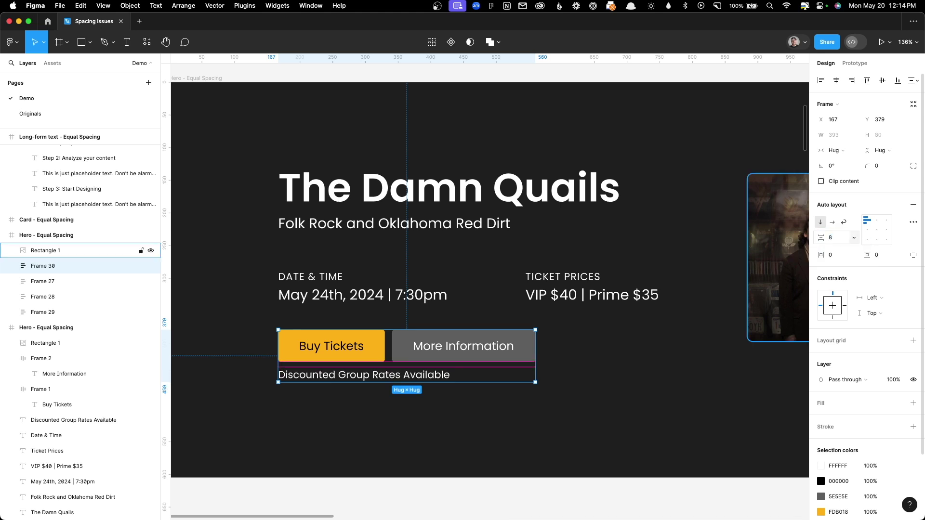
click(403, 412)
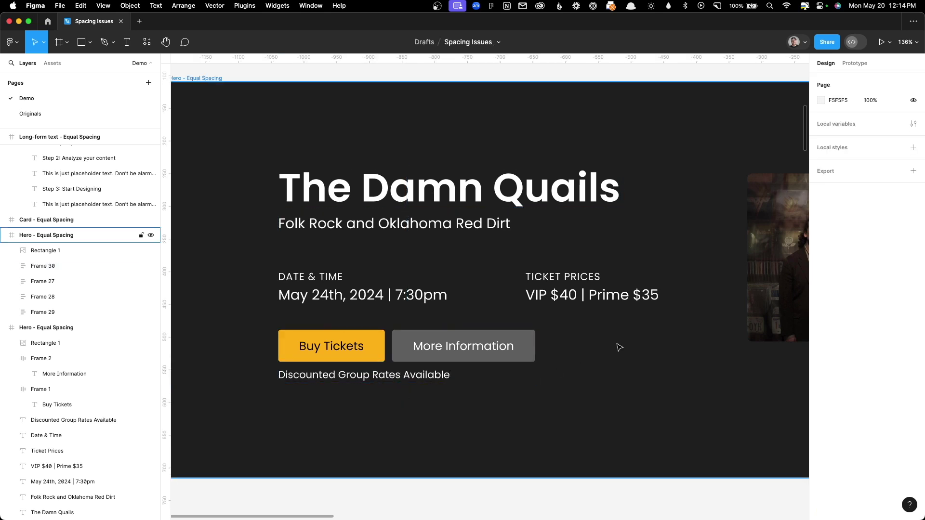
scroll(663, 335, down, 5)
scroll(669, 340, right, 5)
scroll(669, 340, up, 2)
ctrl+scroll(532, 372, up, 3)
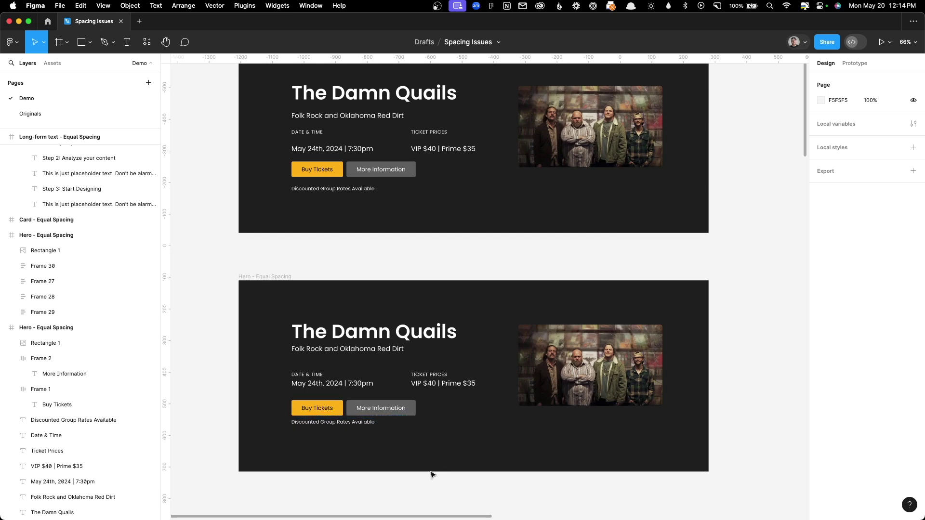
Step: Group the date and ticket price details into one row
click(383, 424)
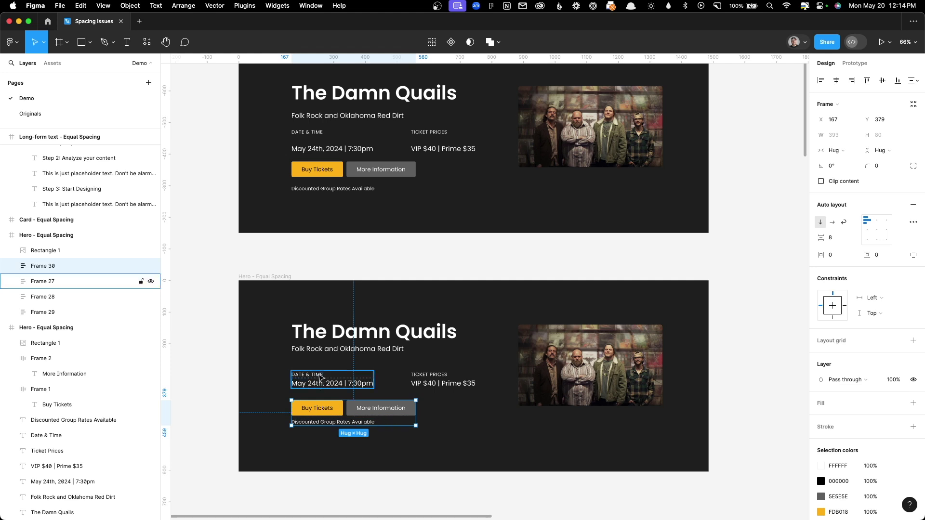
click(323, 381)
shift+click(431, 387)
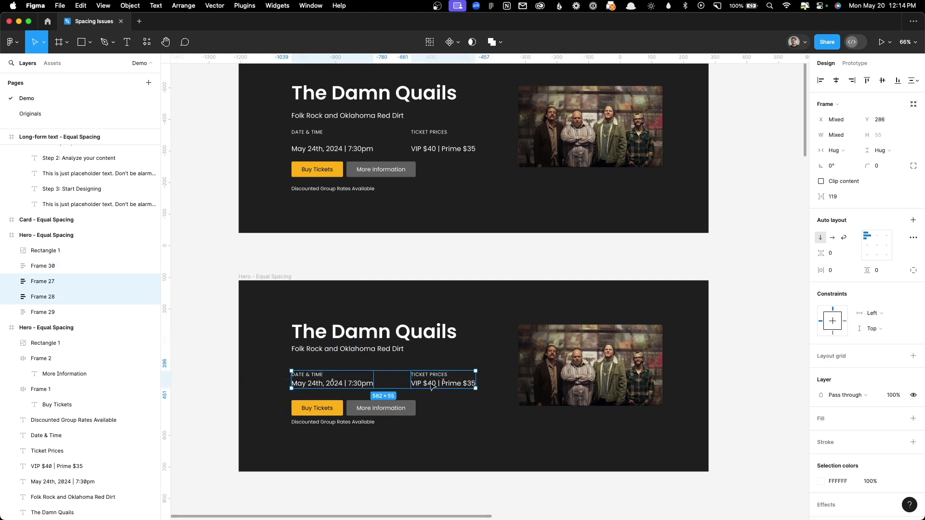
click(385, 351)
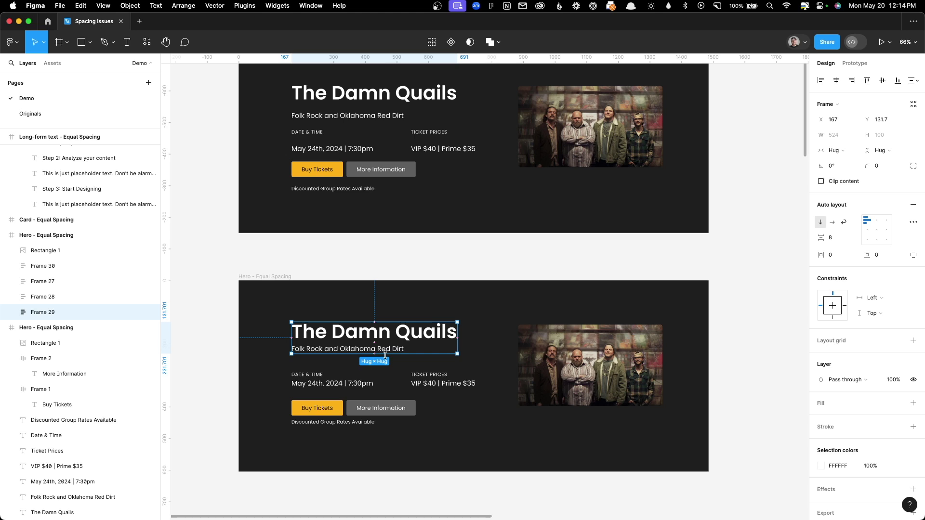
key(super+z)
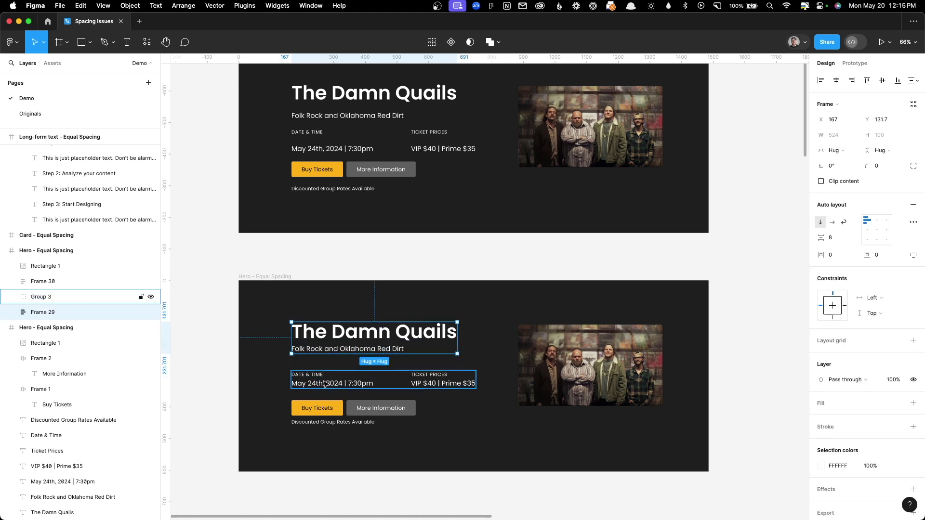
Step: Stack title, details row and buttons in a 40 px auto layout and present the prototype
shift+click(324, 386)
shift+click(325, 418)
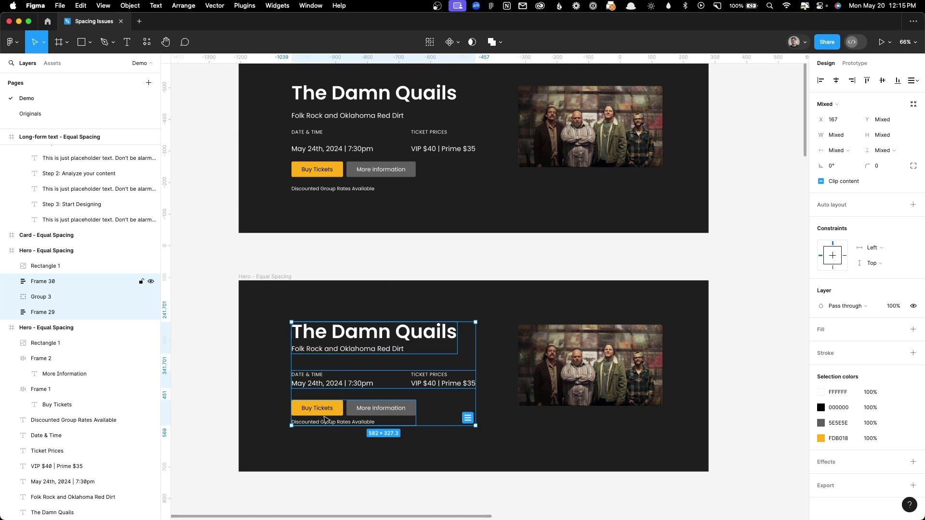
key(shift+a)
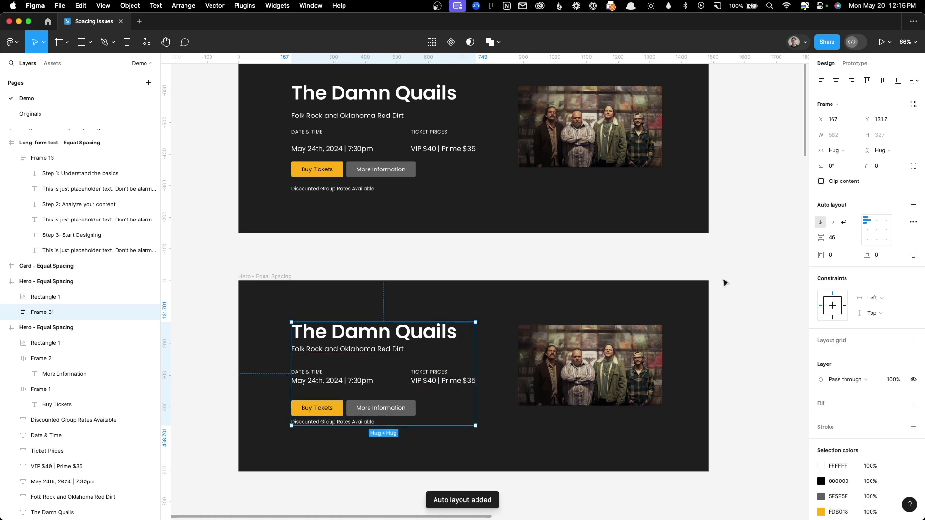
click(835, 237)
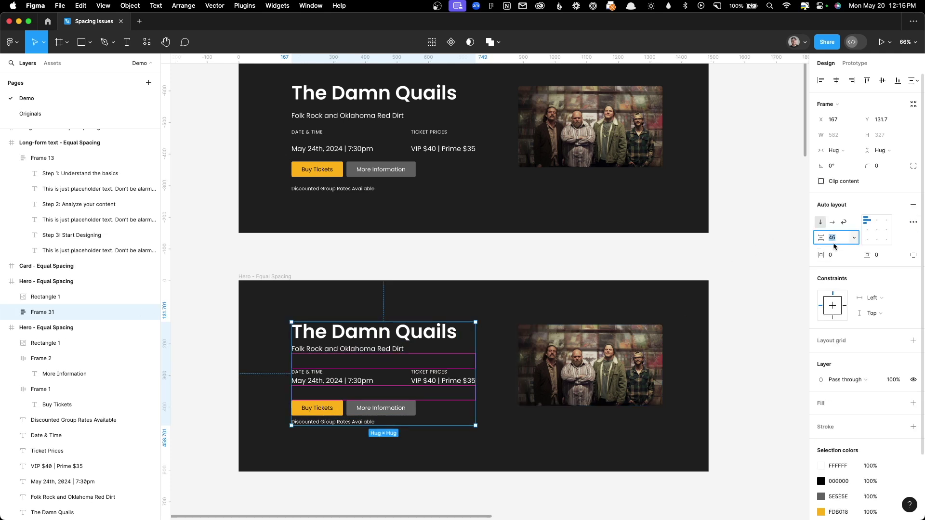
text(40)
key(Return)
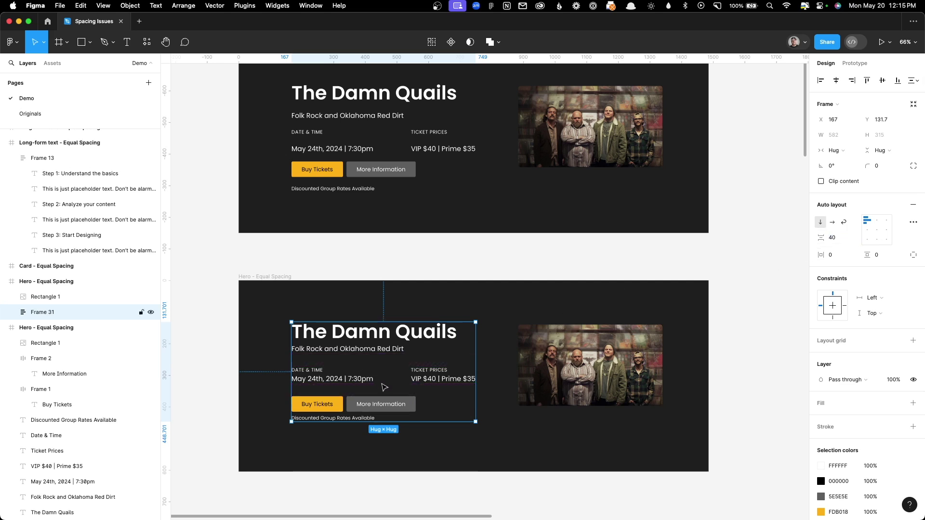
mouse_move(376, 365)
click(435, 275)
click(881, 41)
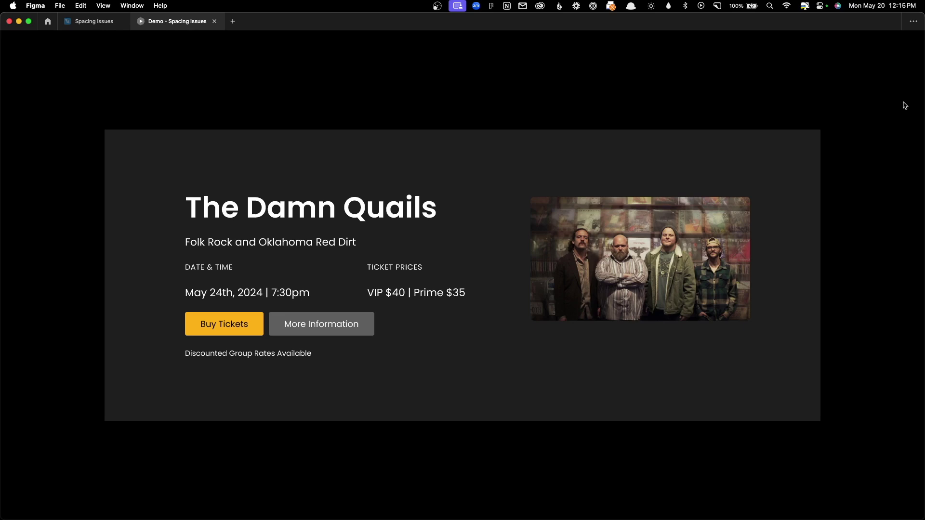
Step: Flip between the re-spaced and original hero frames, then close the presentation
key(Right)
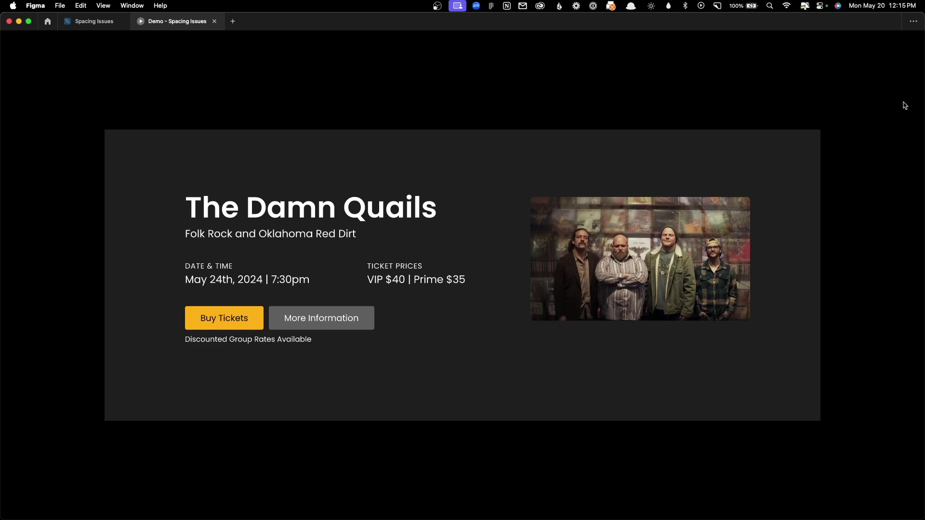
key(Right)
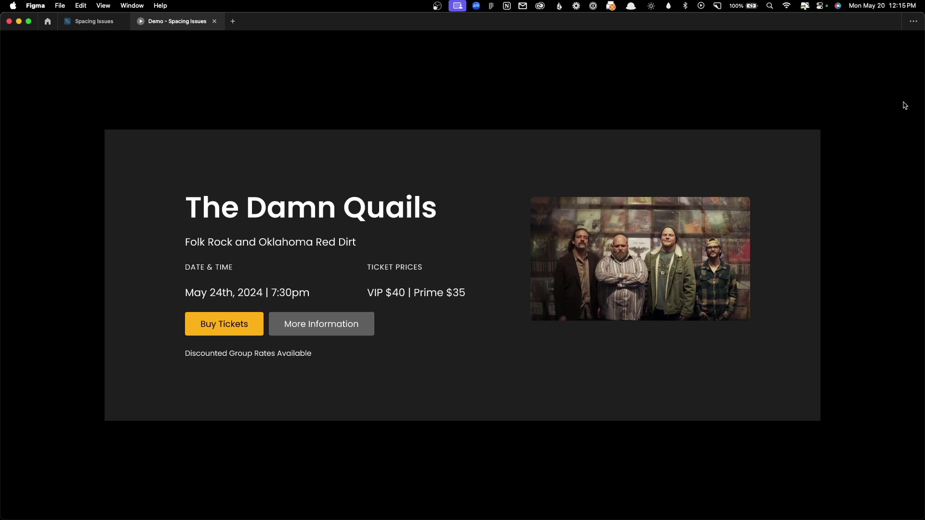
key(Right)
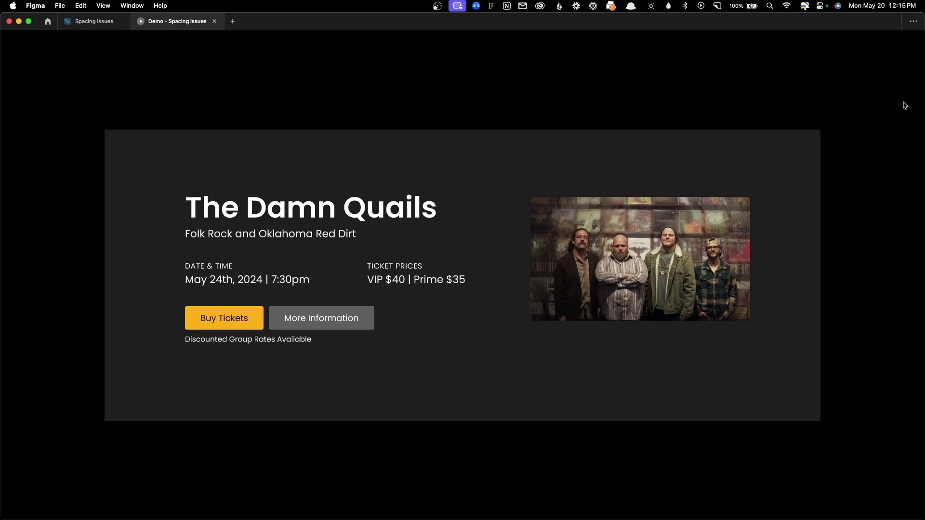
key(Right)
key(Right)
key(super+w)
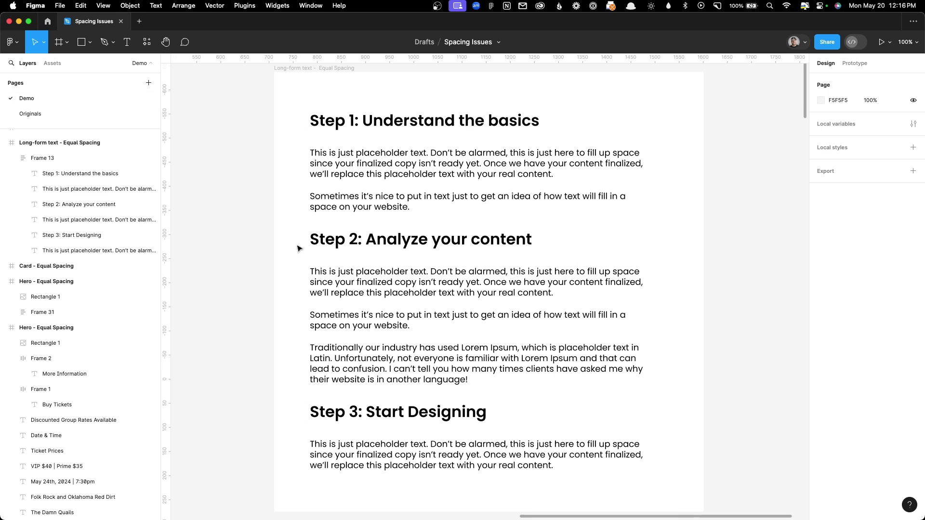
Step: Check the long-form stack's 40 px gap, then duplicate the Long-form text - Equal Spacing board
click(389, 121)
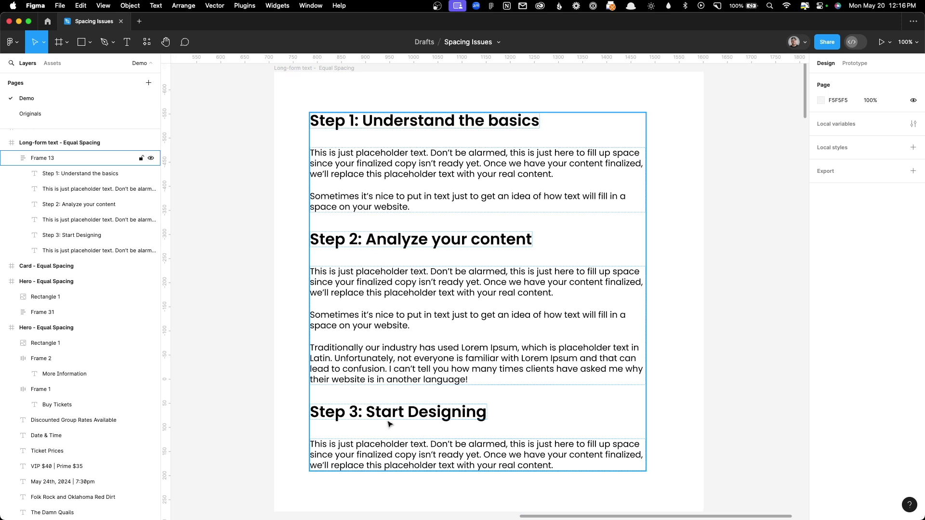
click(424, 342)
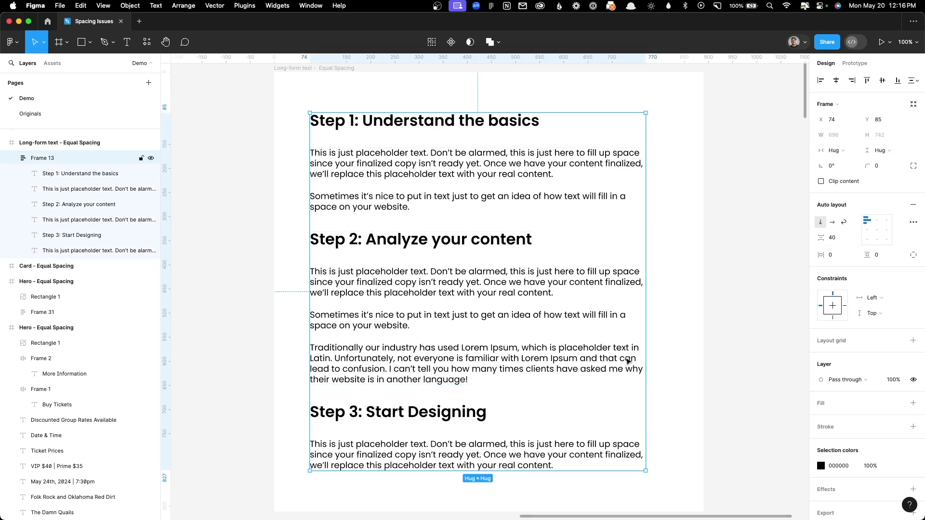
click(833, 240)
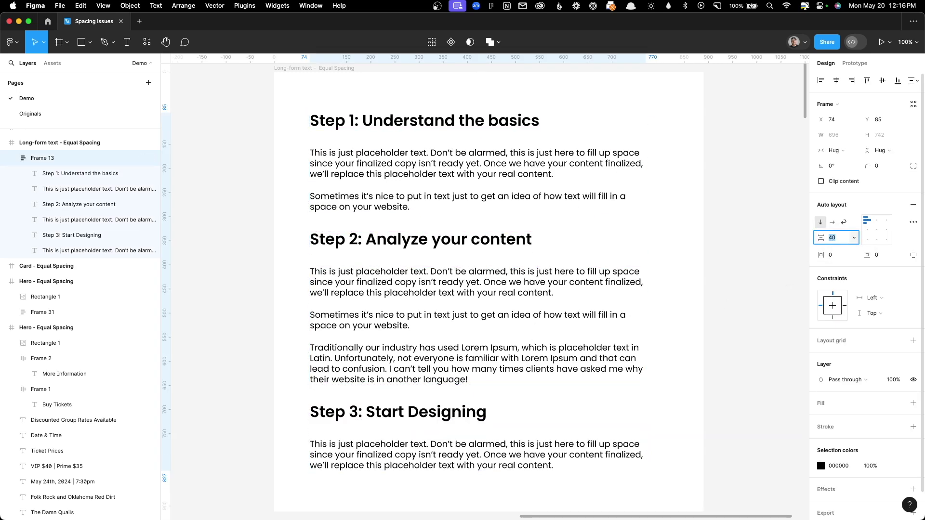
click(703, 259)
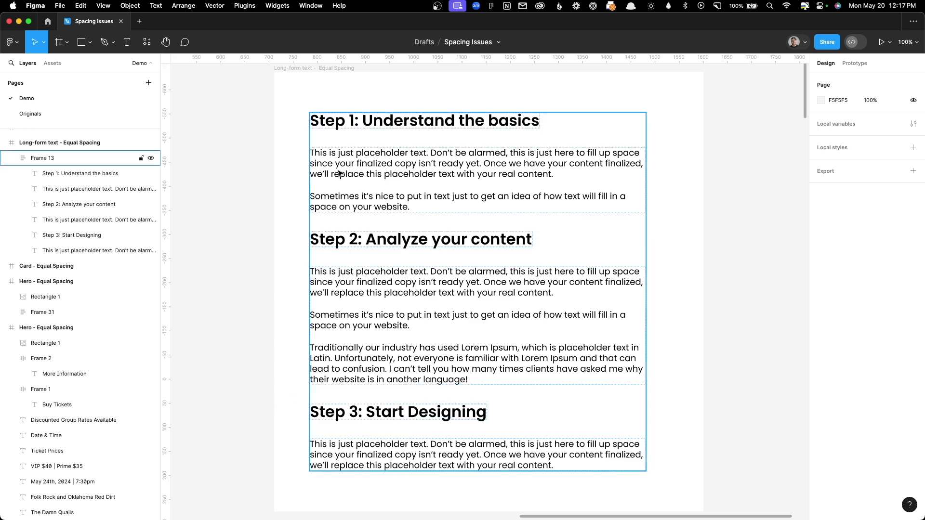
click(310, 71)
key(super+d)
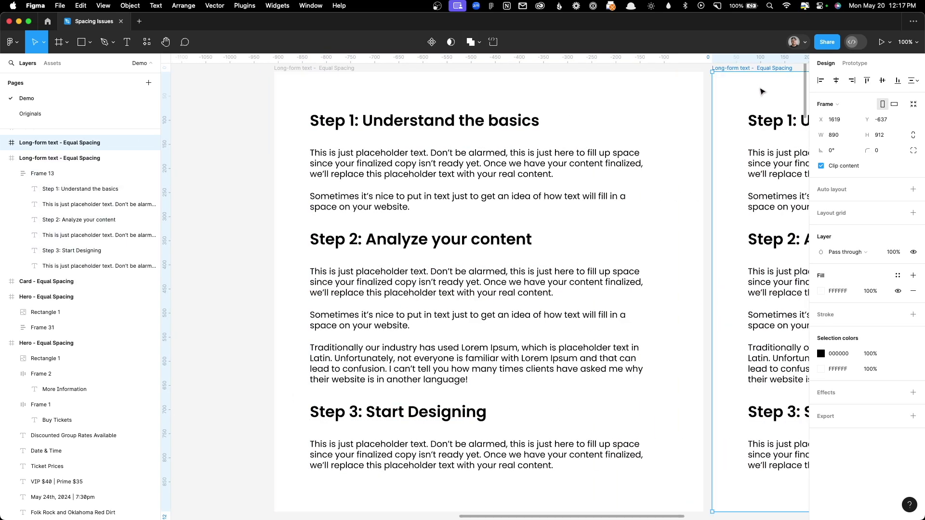
scroll(316, 99, right, 10)
scroll(318, 114, down, 2)
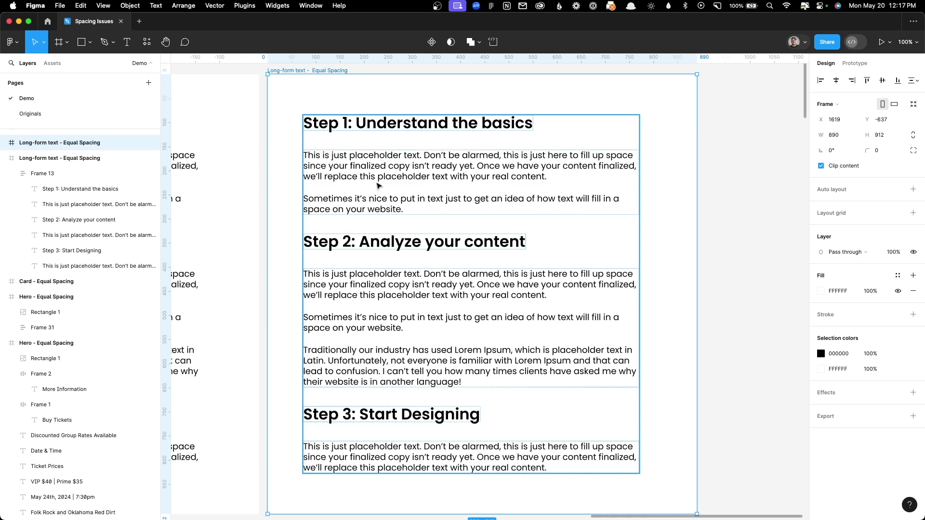
Step: Wrap the Step 1 heading and its paragraphs in auto layout with a 16 px gap
double_click(364, 200)
shift+click(403, 130)
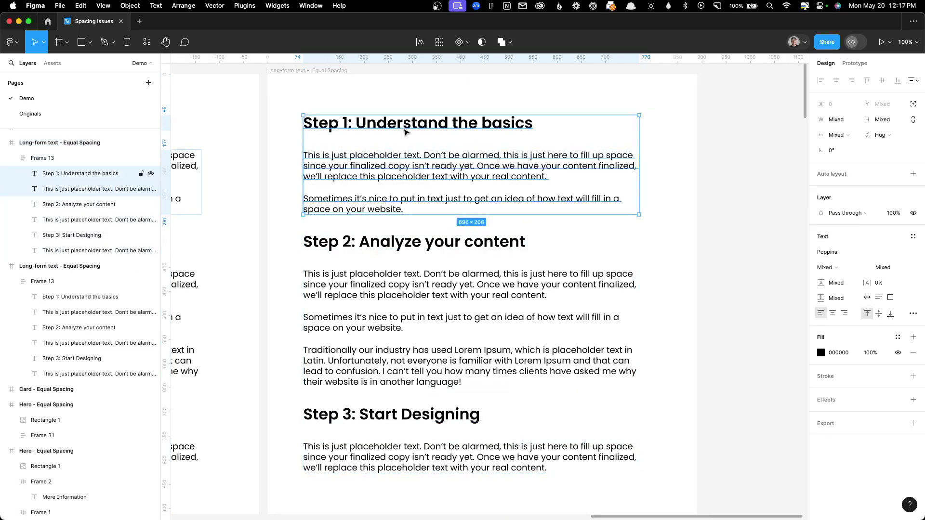
key(shift+a)
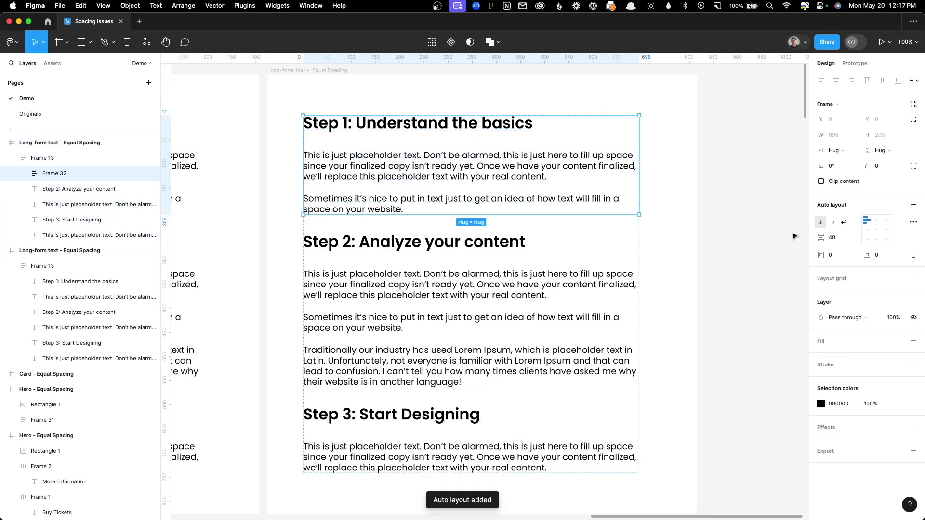
click(842, 240)
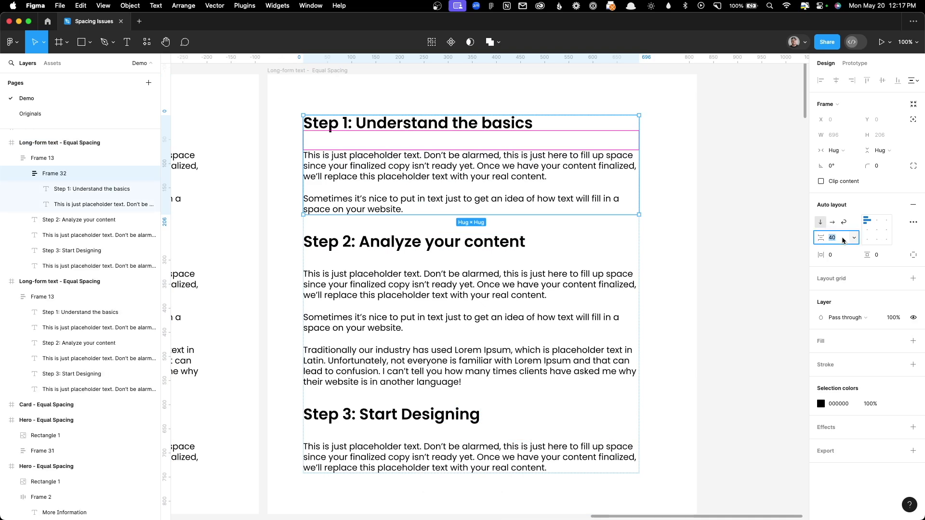
text(16)
key(Return)
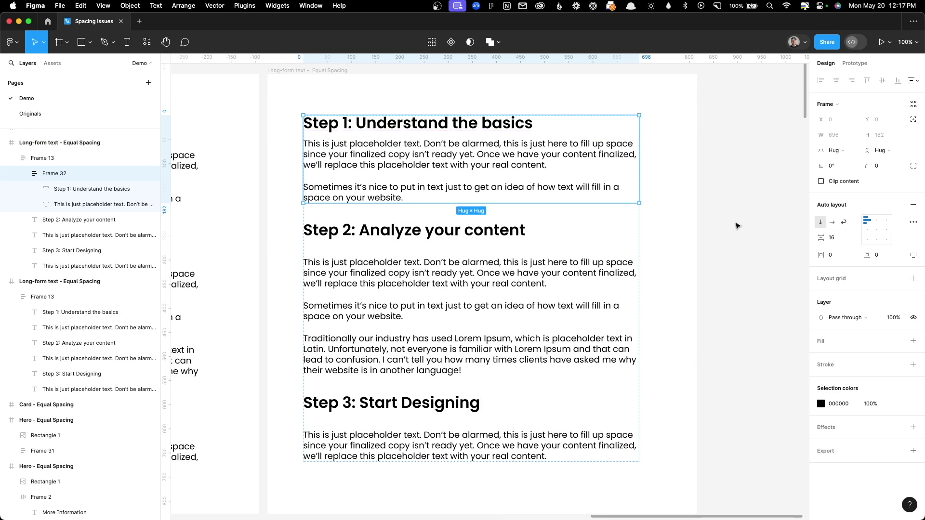
click(728, 226)
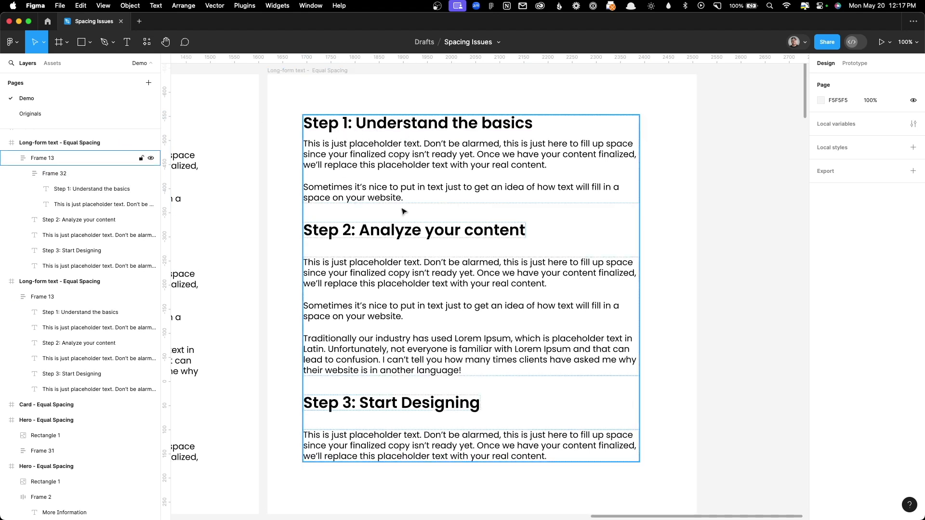
Step: Wrap the Step 2 heading and its paragraphs in auto layout with a 16 px gap
click(406, 239)
shift+click(433, 318)
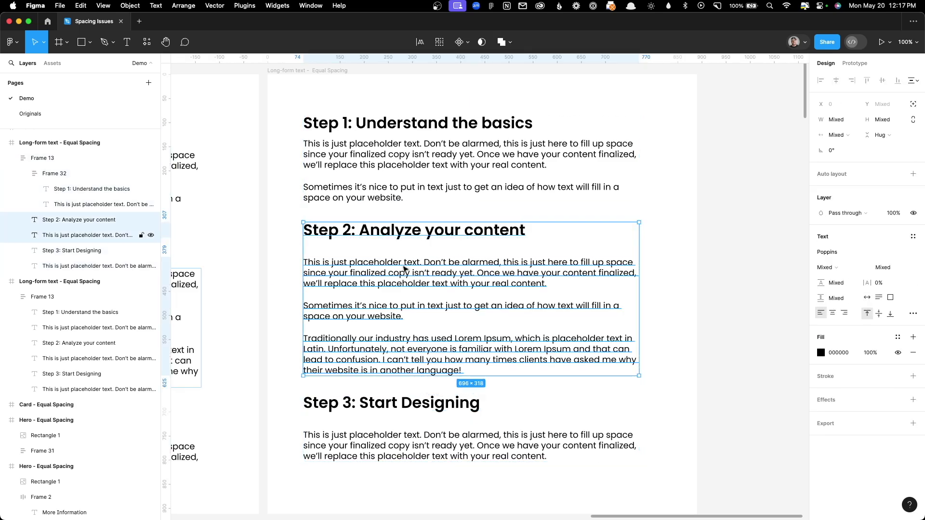
key(shift+a)
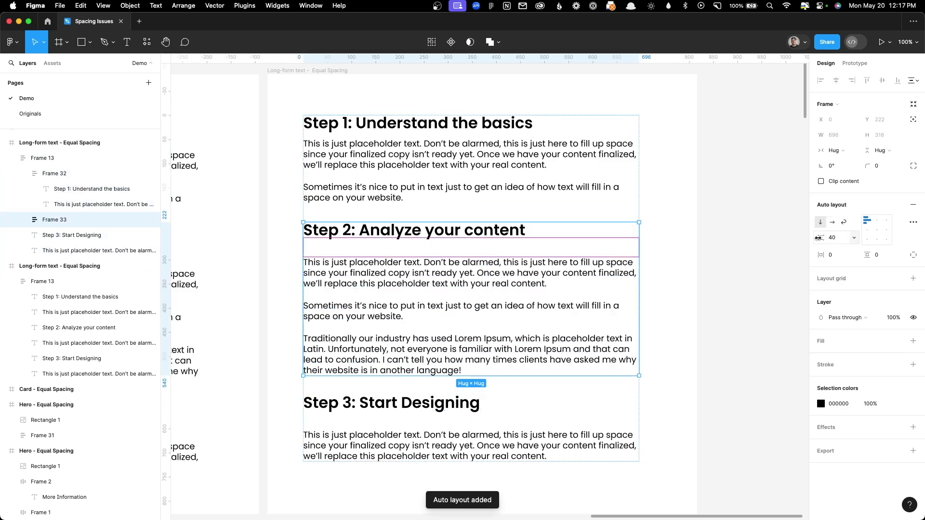
click(835, 238)
text(24)
key(Return)
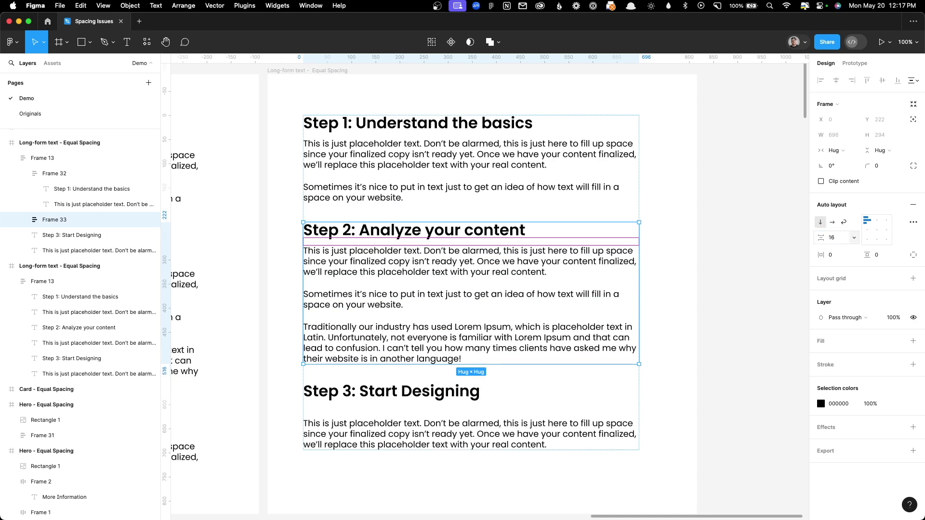
Step: Wrap the Step 3 heading and paragraph in auto layout with a 16 px gap
click(434, 391)
shift+click(437, 428)
key(shift+a)
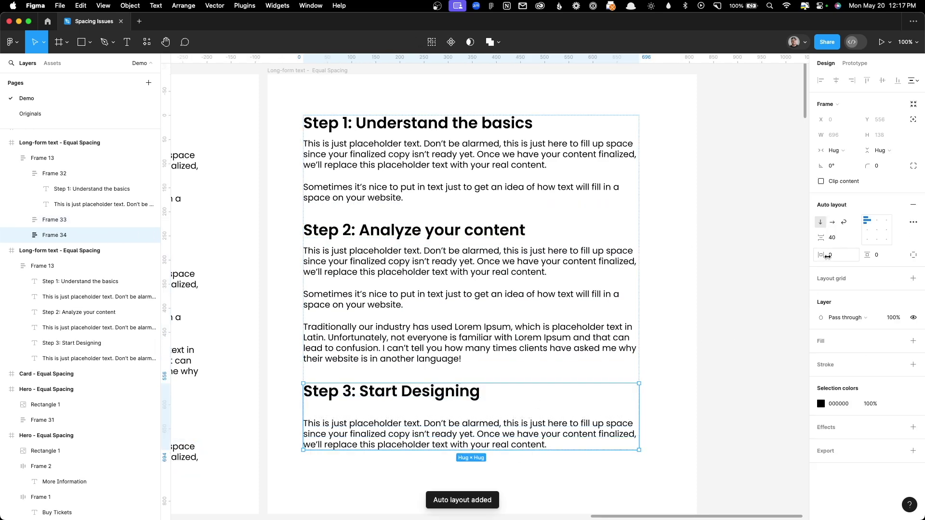
click(836, 239)
text(24)
key(Return)
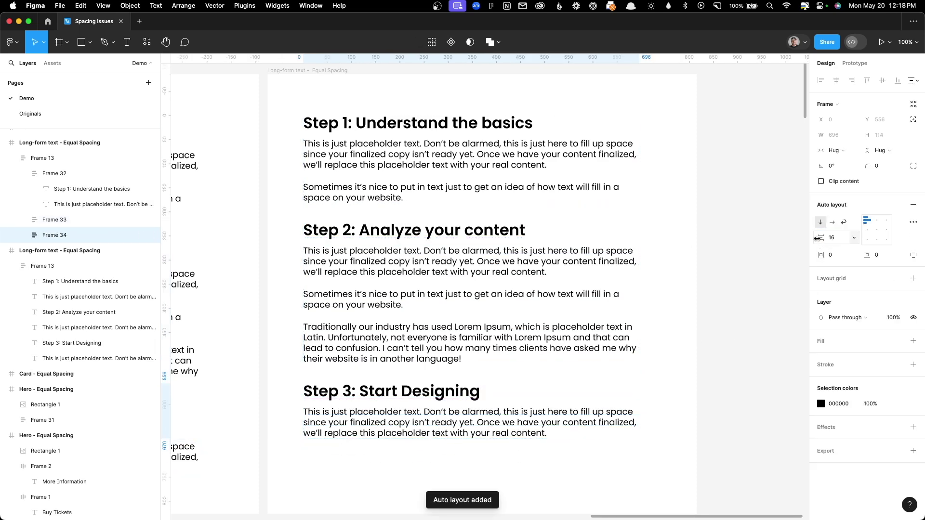
click(763, 248)
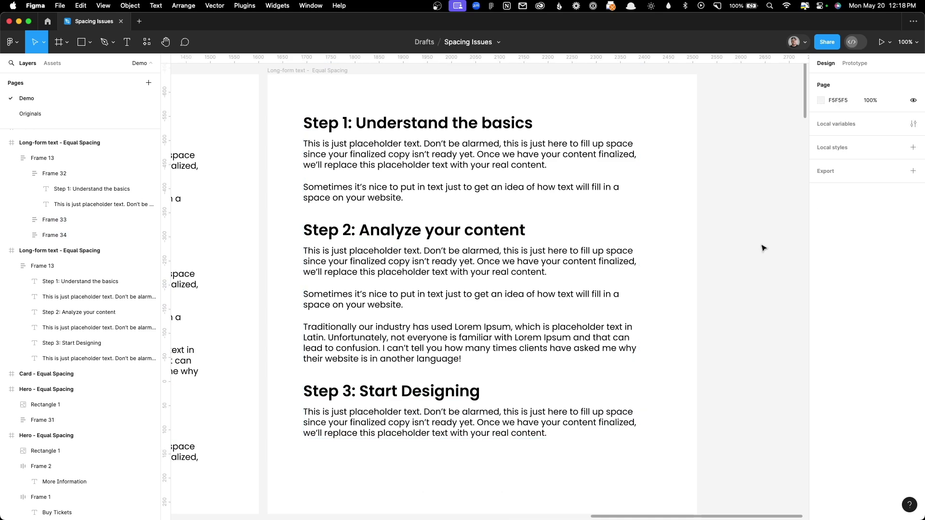
click(383, 276)
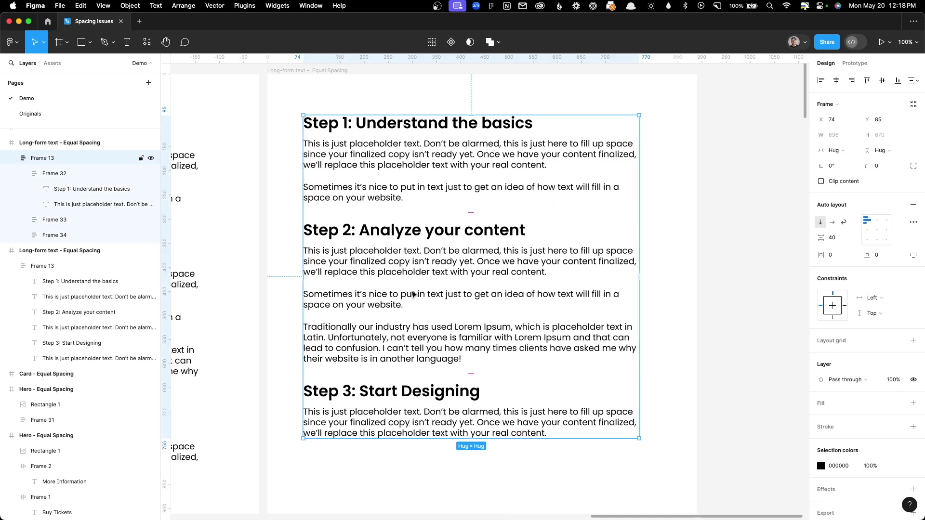
Step: Set the gap between the three Step sections to 72 px
click(836, 240)
text(72)
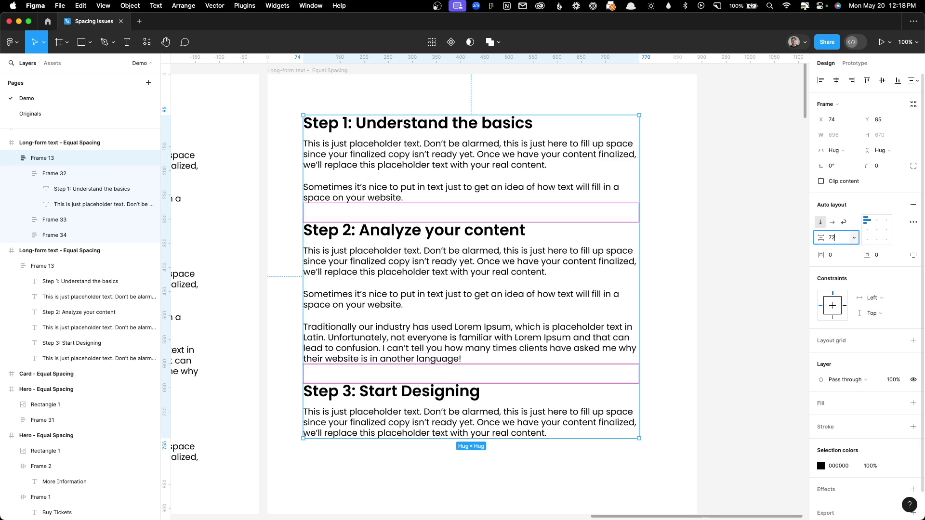
key(Return)
click(701, 248)
scroll(701, 248, down, 3)
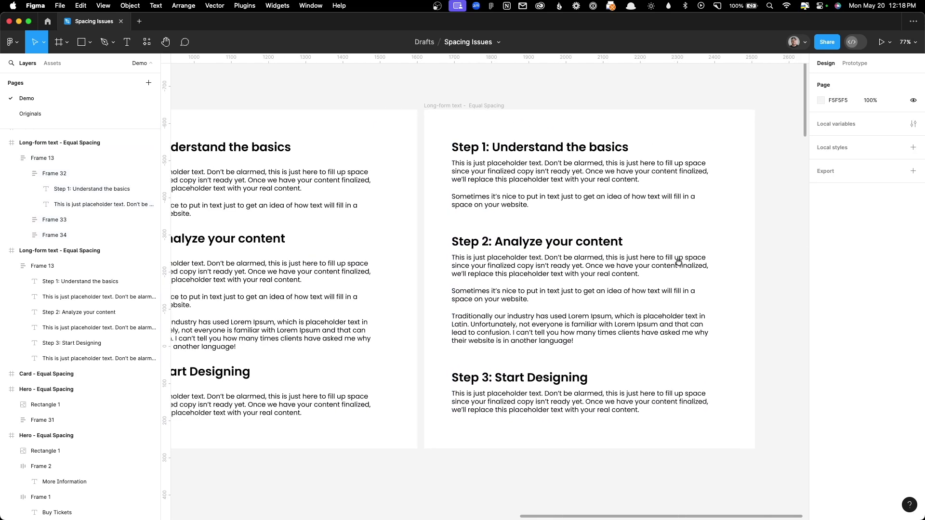
Step: Compare the original and re-spaced long-form frames, then switch to the browser
drag(678, 263, 752, 257)
click(318, 165)
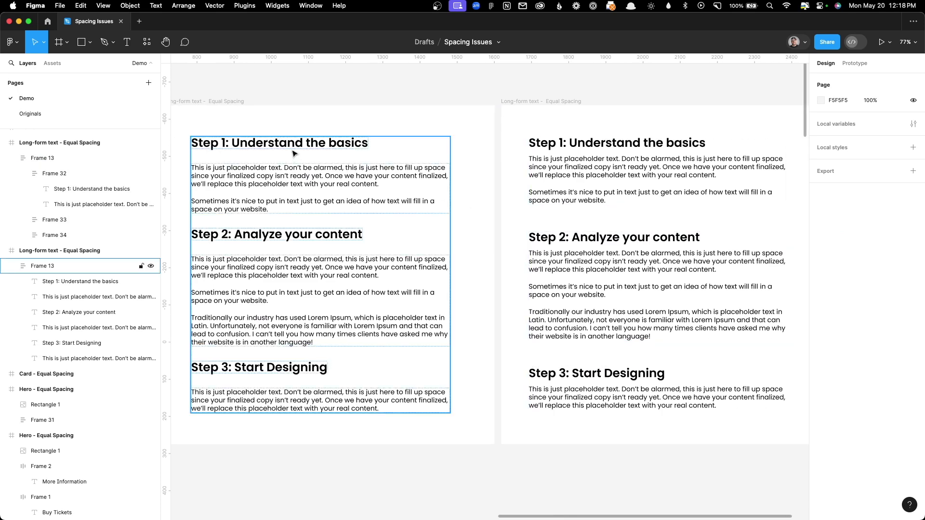
click(339, 89)
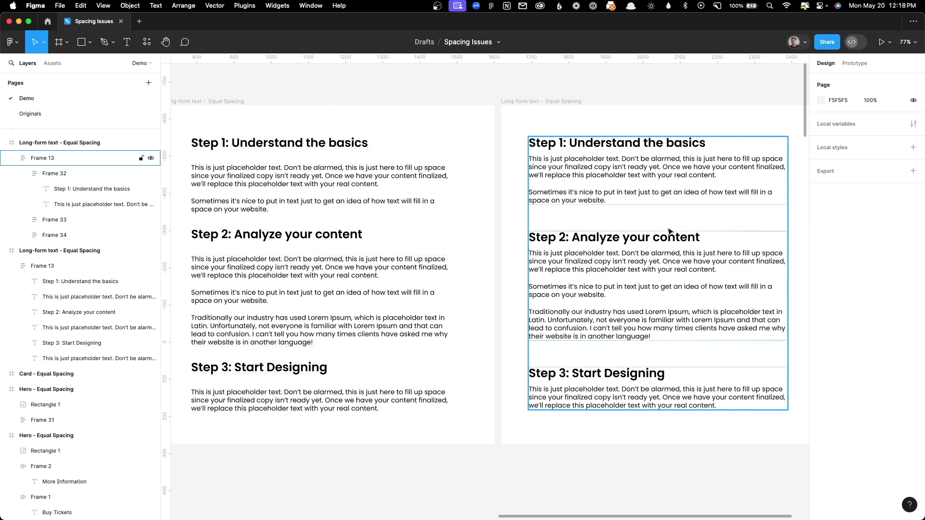
scroll(489, 181, right, 5)
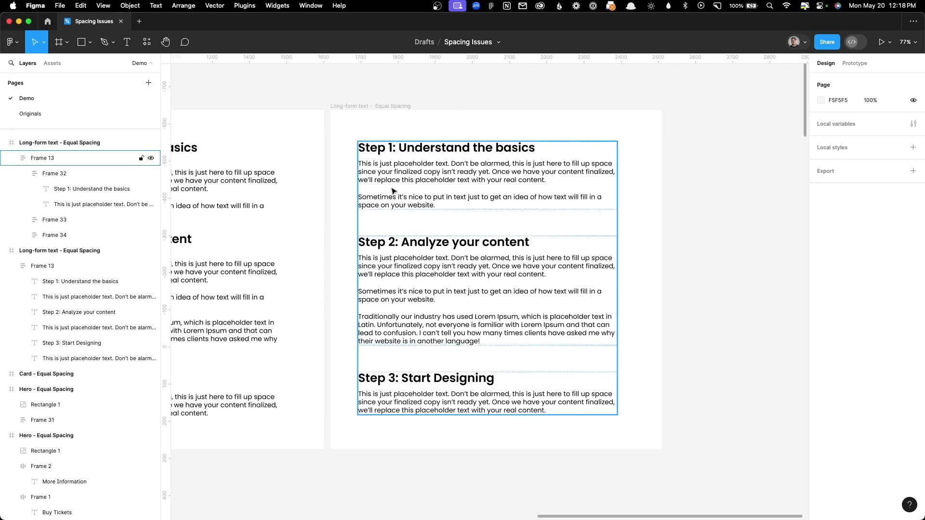
click(396, 144)
click(332, 241)
key(super+Tab)
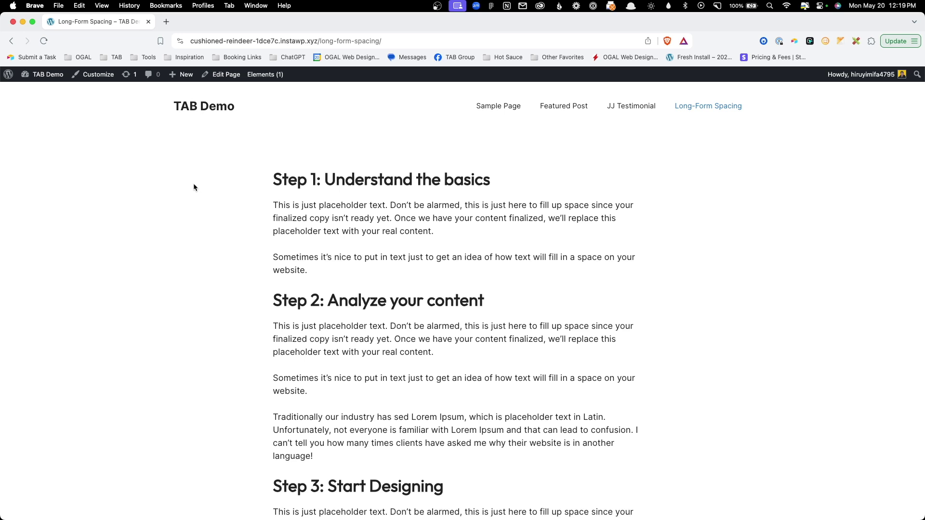
scroll(320, 208, down, 1)
scroll(320, 207, down, 1)
scroll(279, 211, down, 1)
scroll(266, 214, down, 1)
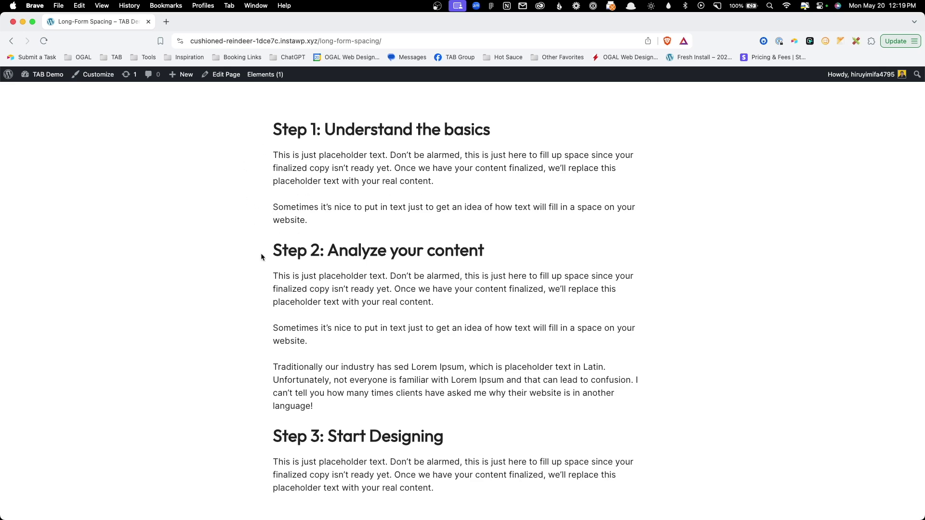
Step: Open the TAB Demo site Customizer from the admin bar
click(94, 74)
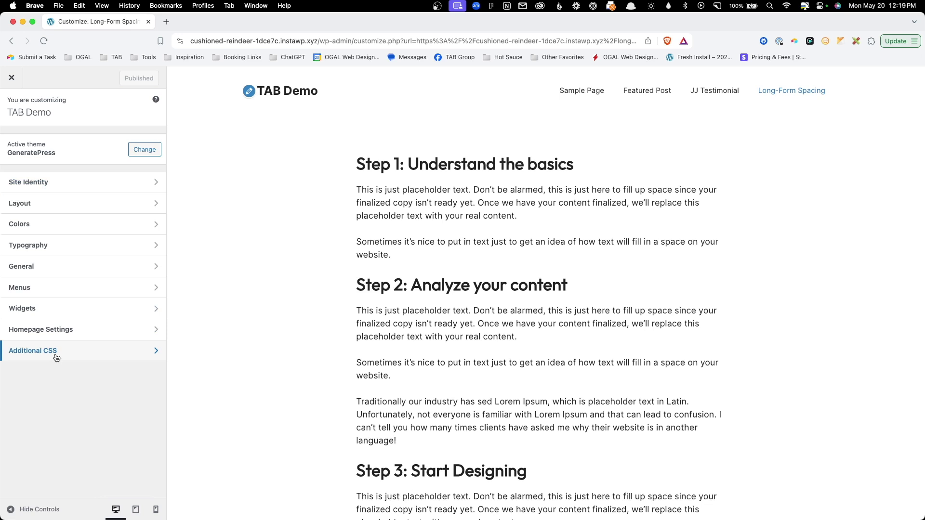
Step: In Additional CSS, paste the .content-wrapper selector and start its rule block
click(56, 361)
click(61, 160)
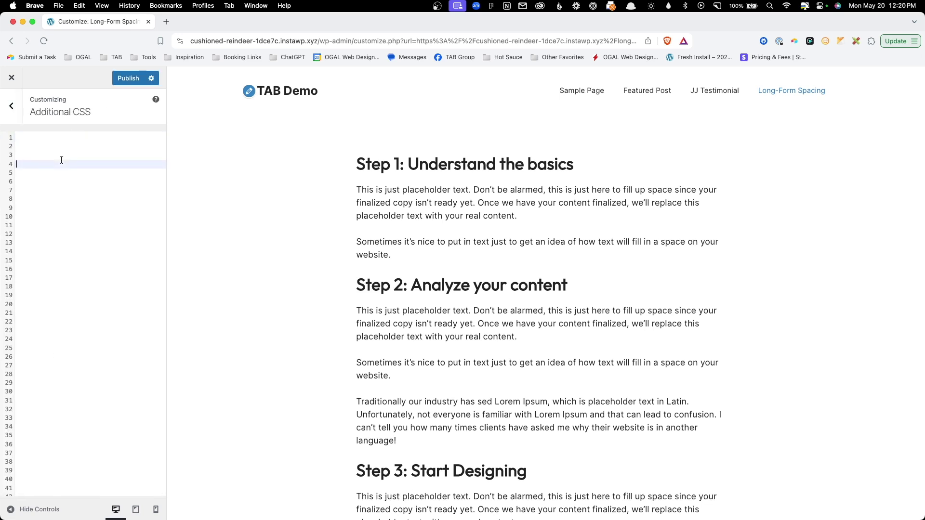
text(.content-wrapper)
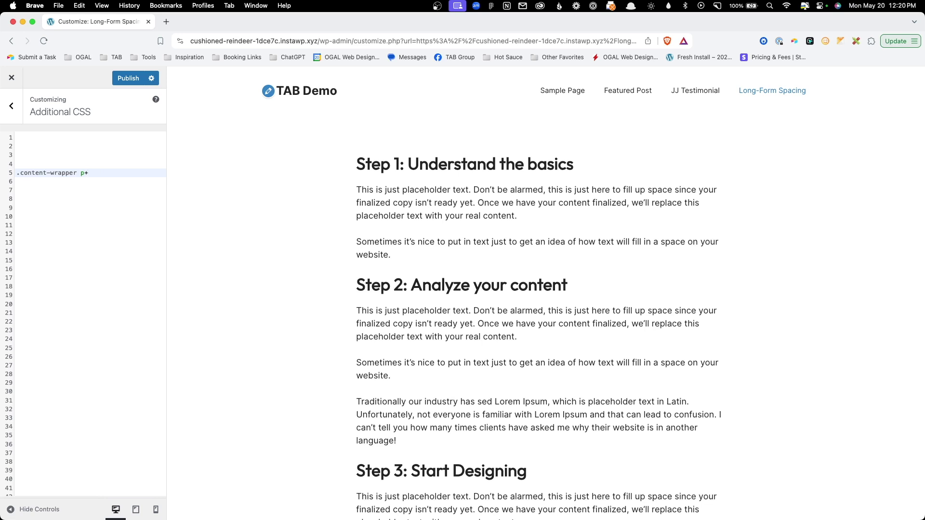
text(2{)
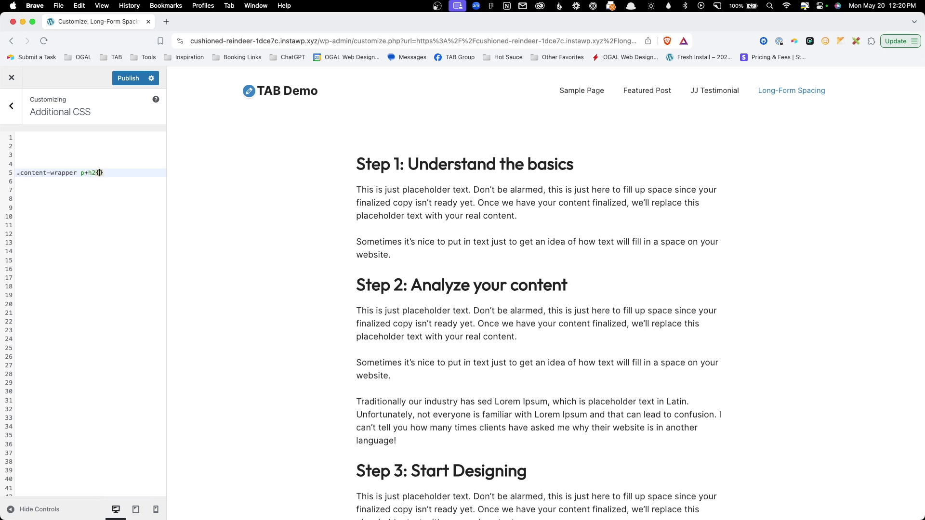
key(Return)
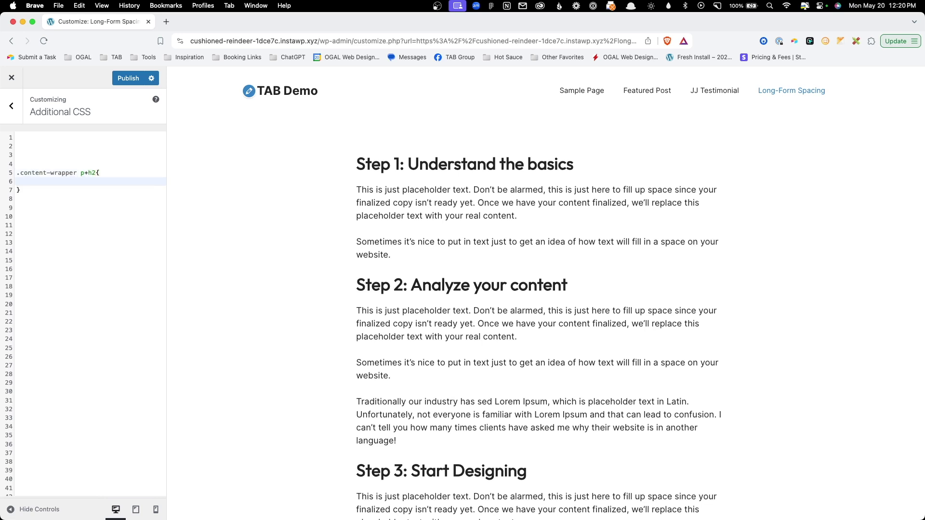
text(margin-top: )
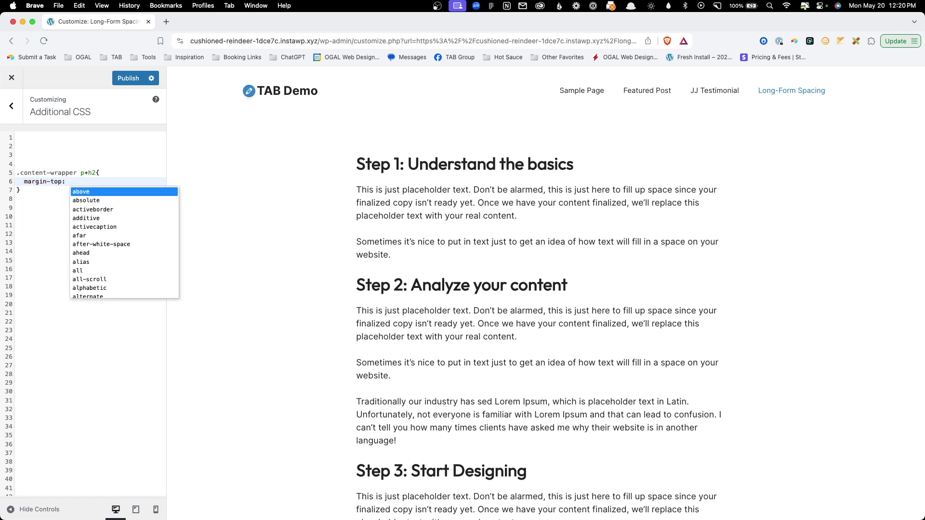
text(300px;)
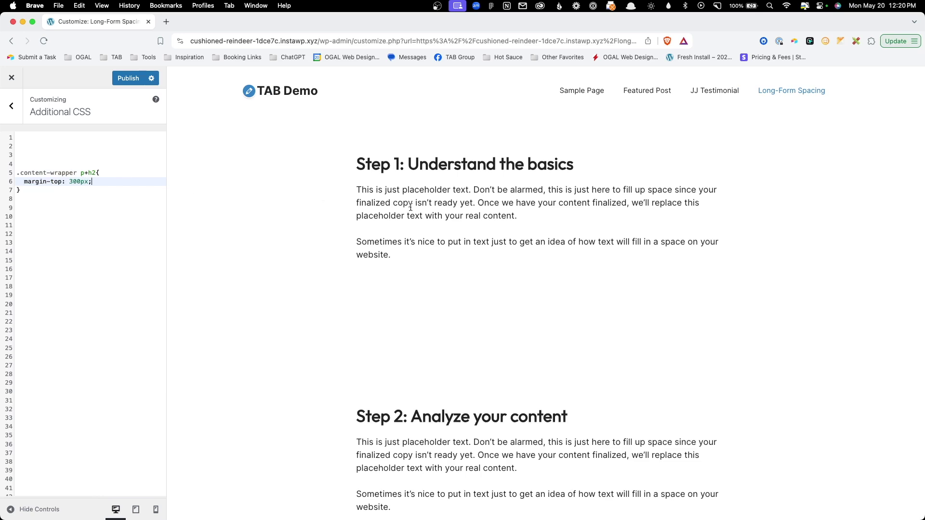
scroll(446, 341, down, 1)
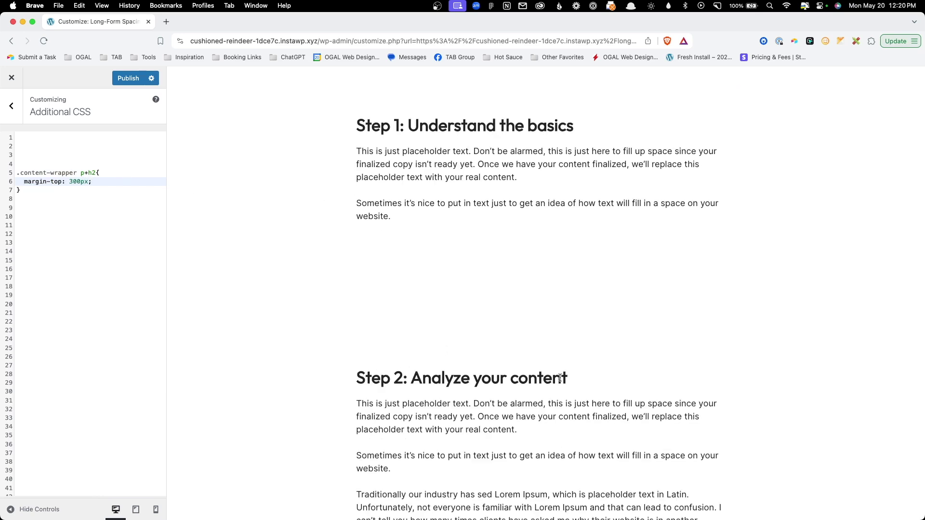
Step: Delete the custom CSS to preview the Step 2 gap, then restore the 300px margin-top rule
drag(567, 377, 460, 378)
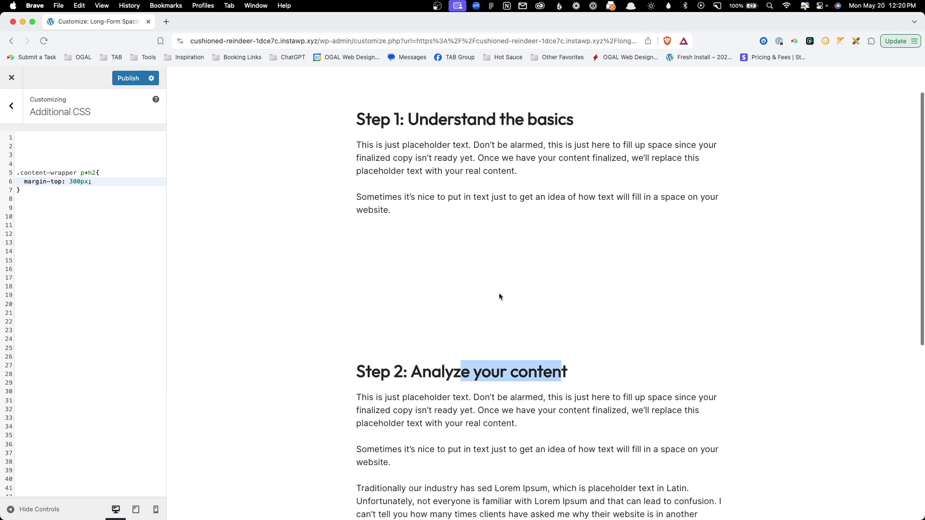
scroll(499, 293, down, 4)
scroll(501, 297, down, 4)
scroll(501, 298, up, 7)
scroll(501, 298, up, 3)
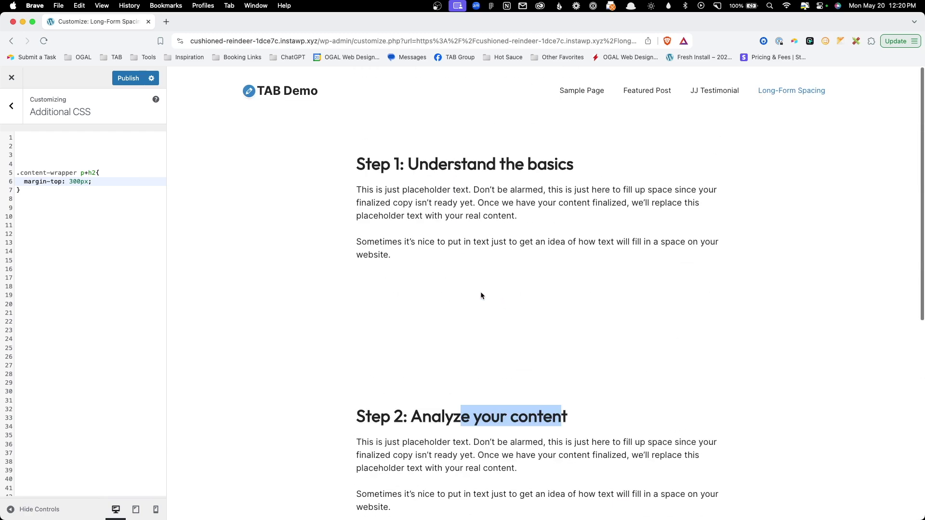
click(481, 293)
click(82, 172)
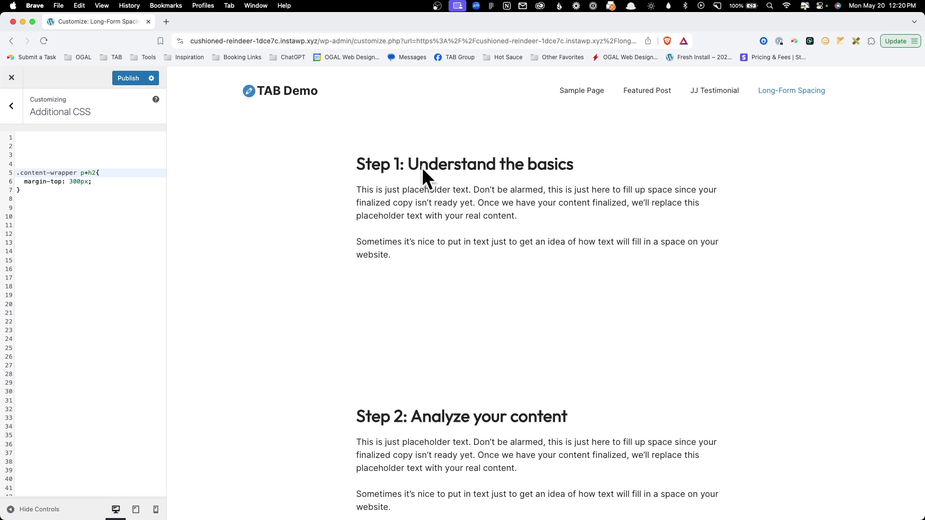
click(83, 199)
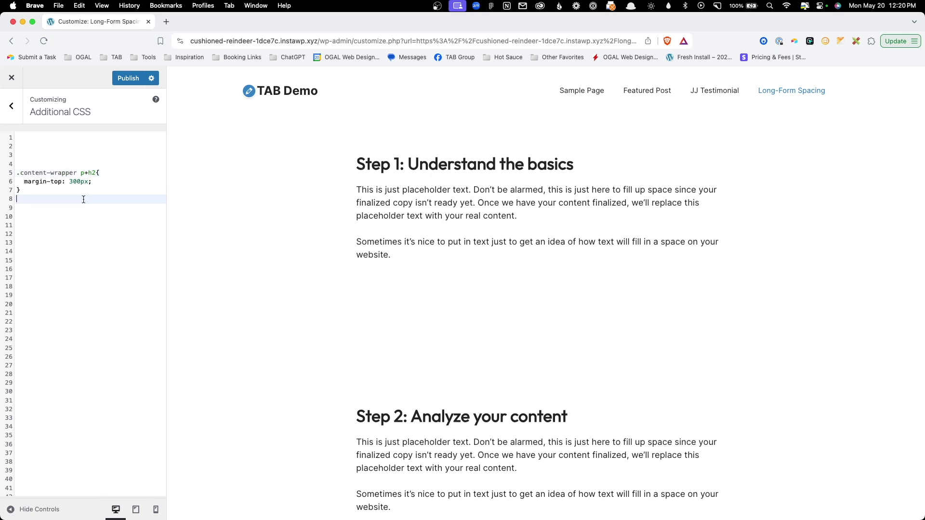
key(shift+Up)
key(shift+Up)
key(shift+Up)
key(super+c)
key(BackSpace)
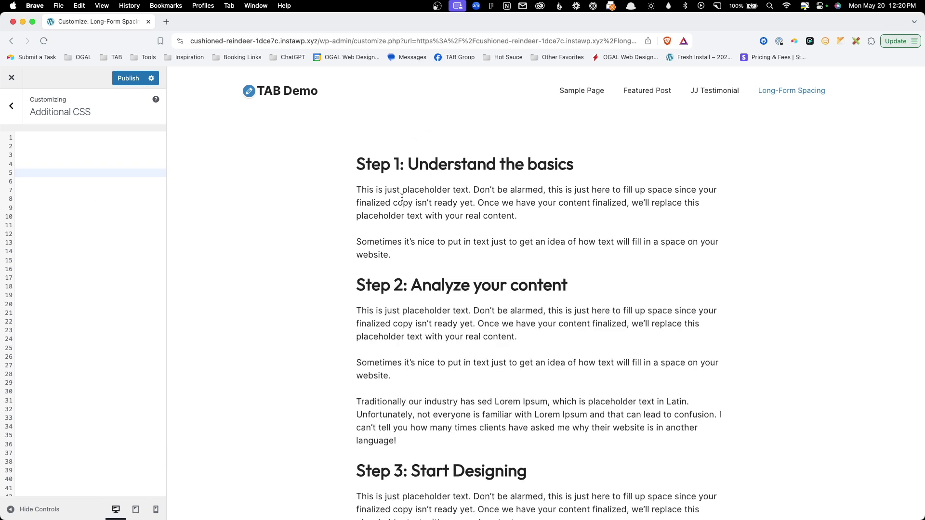
key(Return)
key(super+v)
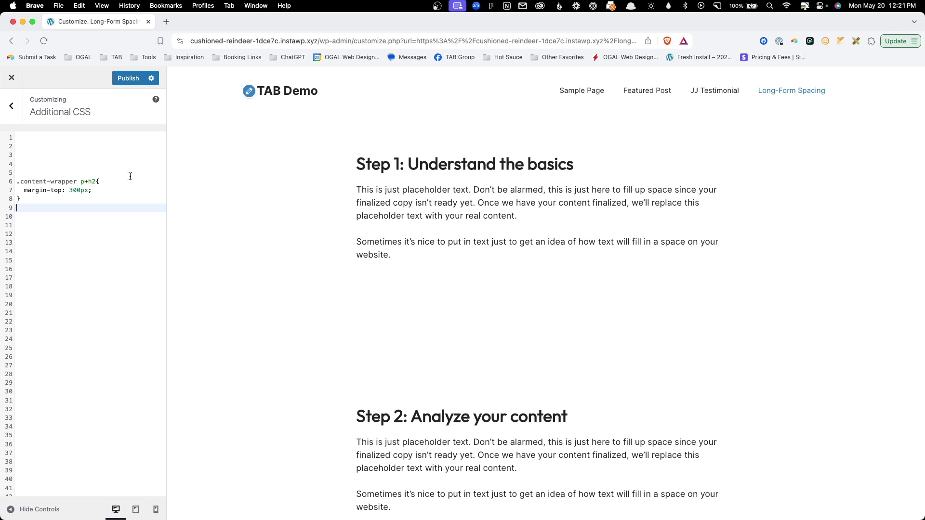
Step: Change the Additional CSS rule to p+:is(h2, h3, h4, h5, h6) with a 2em top margin
double_click(93, 181)
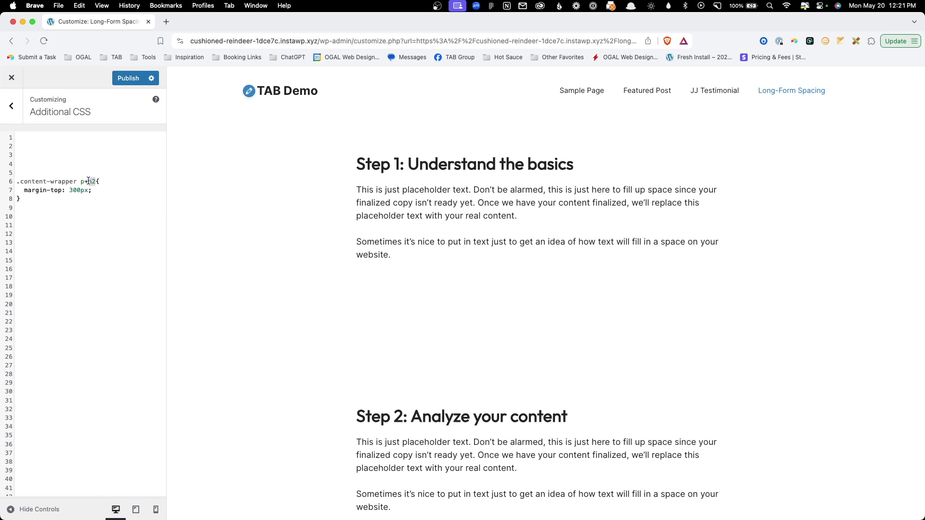
text(:is()
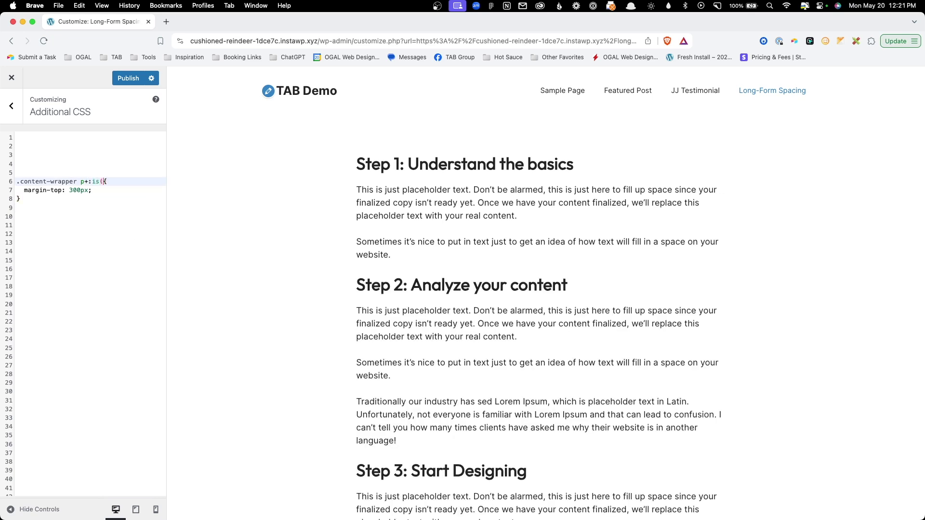
text(h2, h3, h4, )
text(h5, h6)
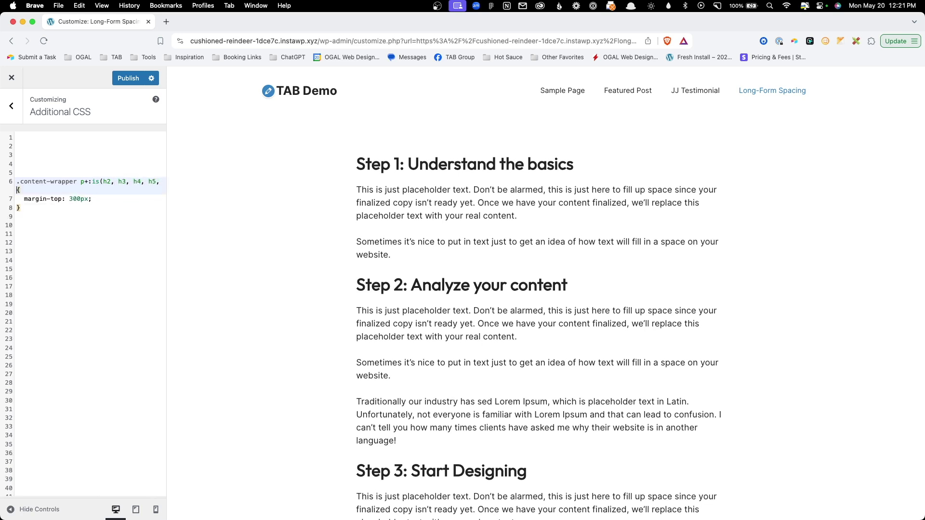
text())
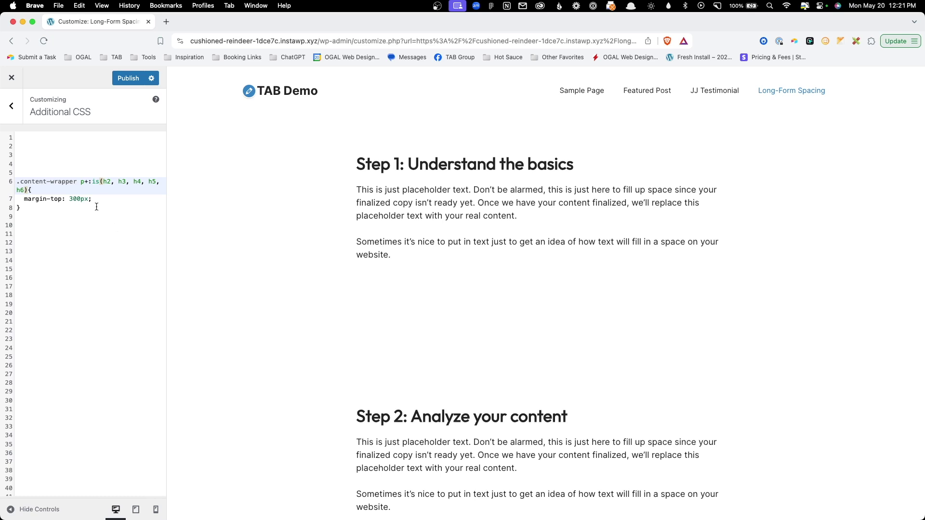
drag(91, 199, 67, 198)
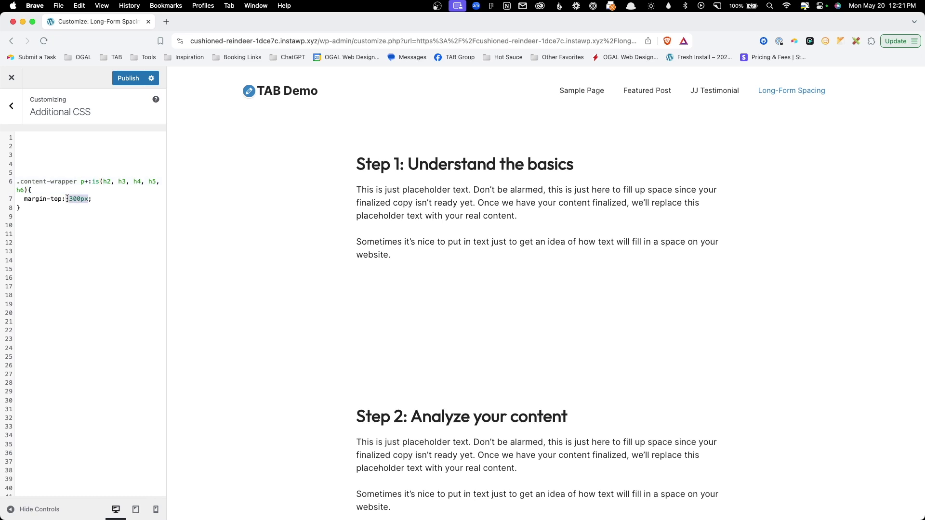
text(2em)
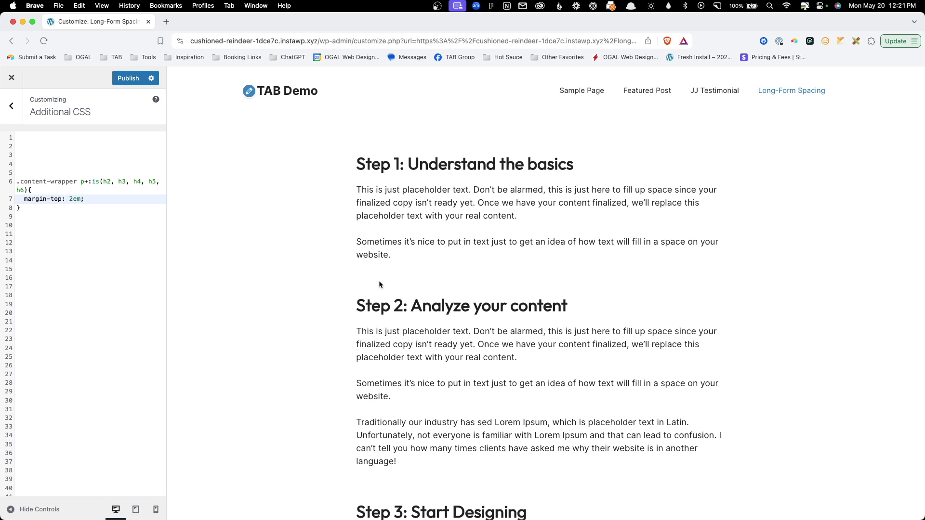
scroll(378, 281, down, 2)
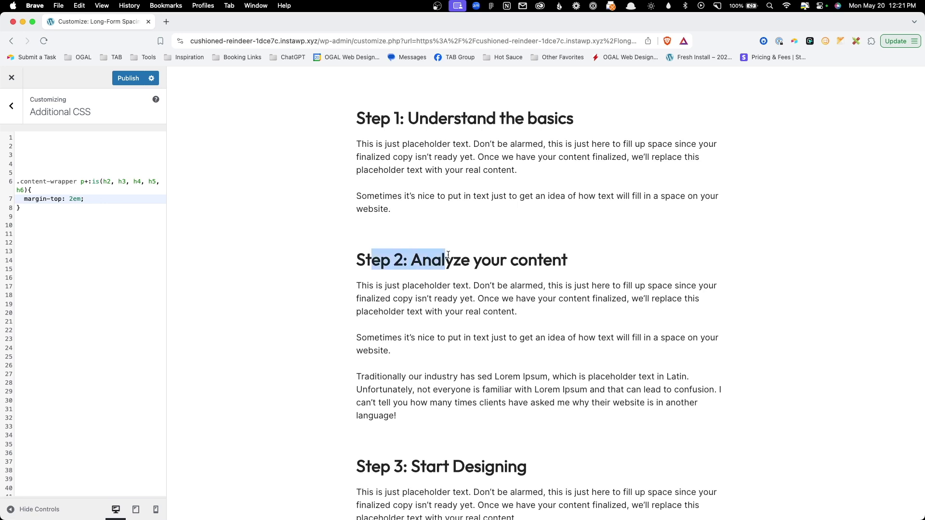
drag(372, 258, 562, 258)
click(558, 254)
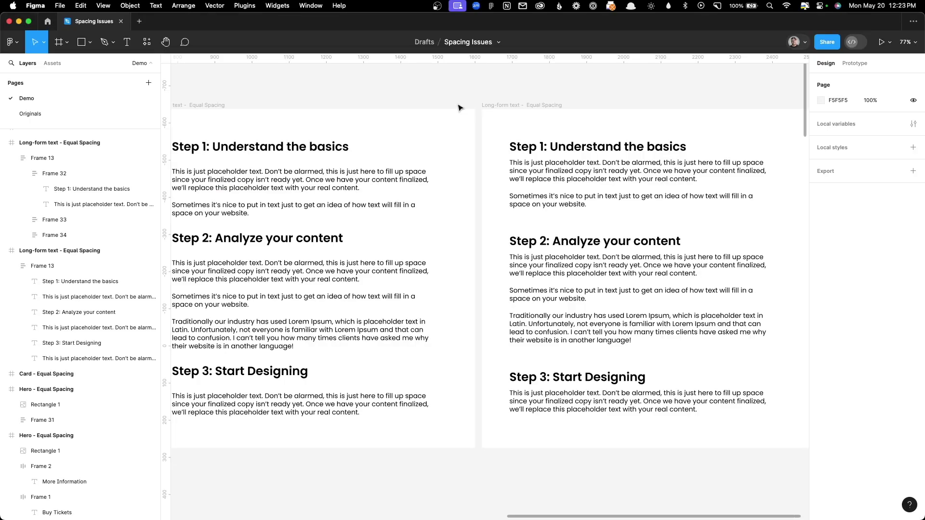
scroll(409, 237, down, 10)
scroll(505, 225, left, 5)
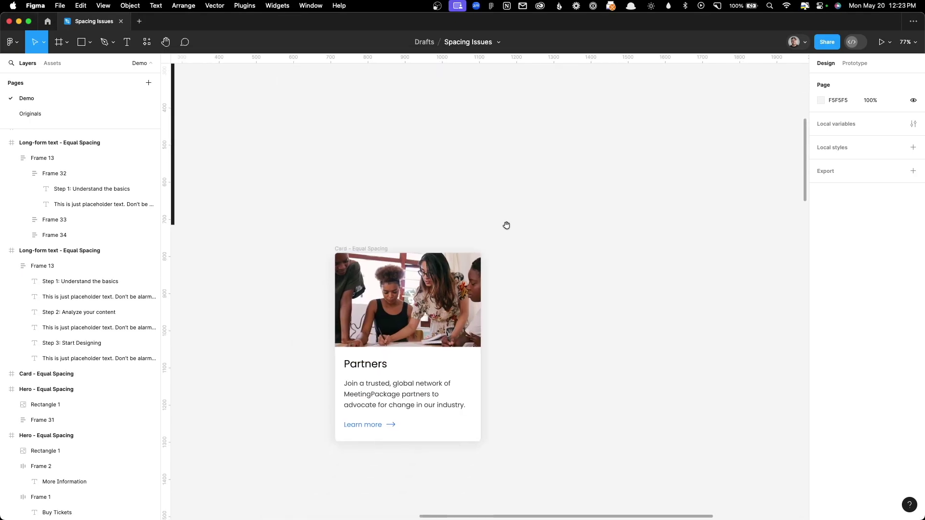
scroll(528, 144, up, 5)
scroll(528, 145, up, 2)
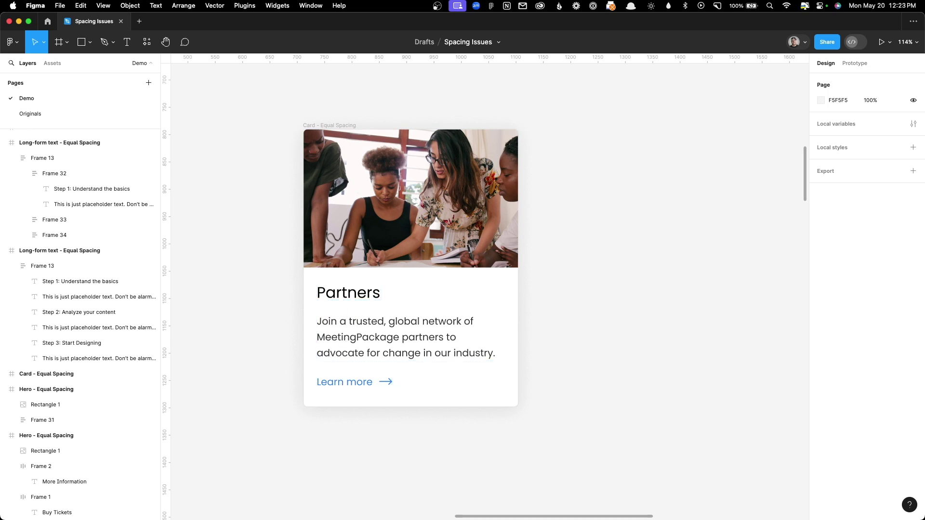
scroll(480, 441, down, 2)
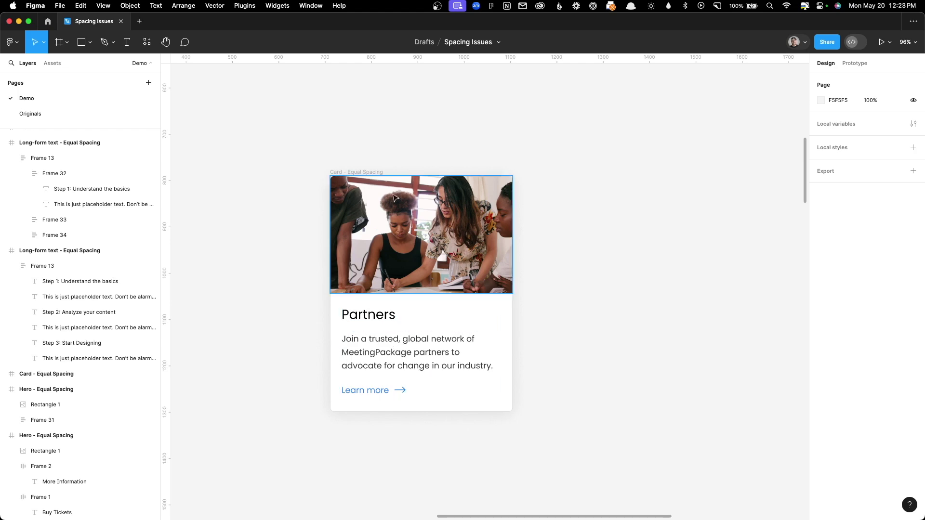
Step: Duplicate the Partners card and group its heading and body in auto layout with an 8 gap
alt+drag(356, 178, 556, 182)
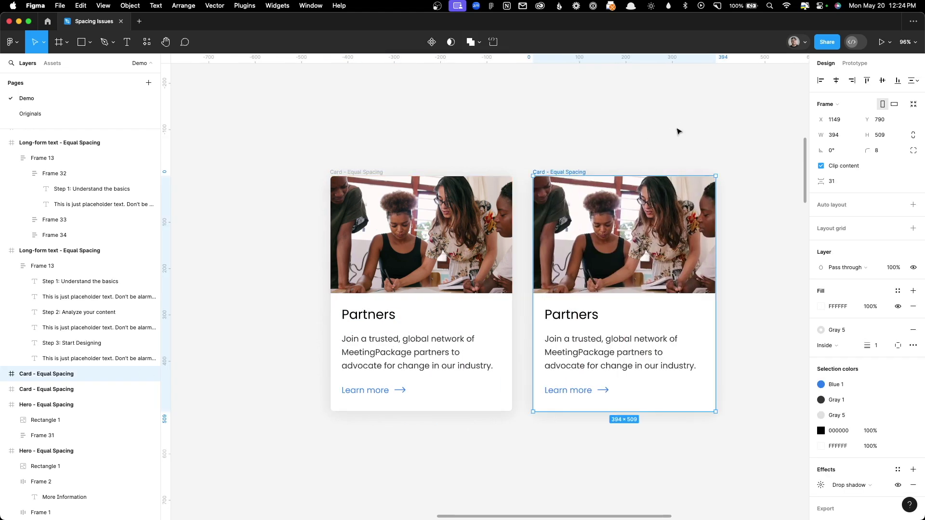
scroll(675, 130, up, 5)
click(444, 316)
shift+click(456, 375)
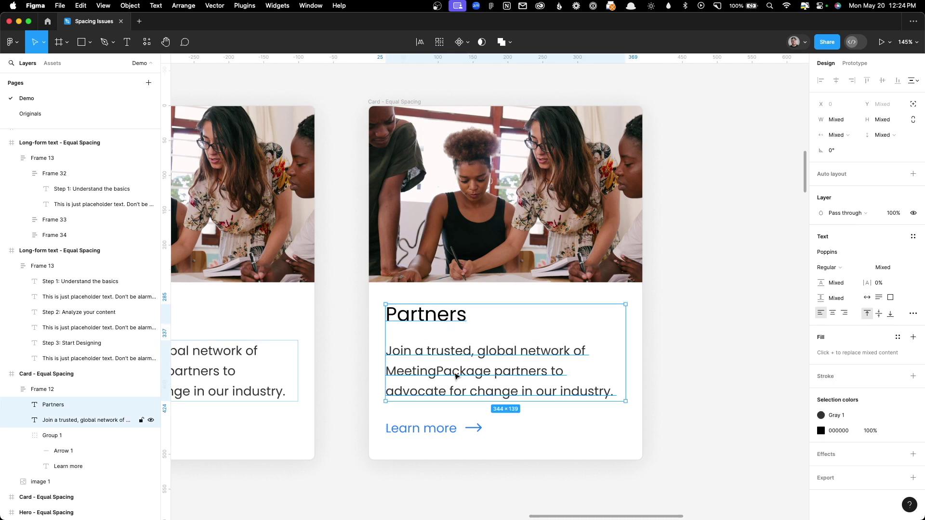
key(shift+a)
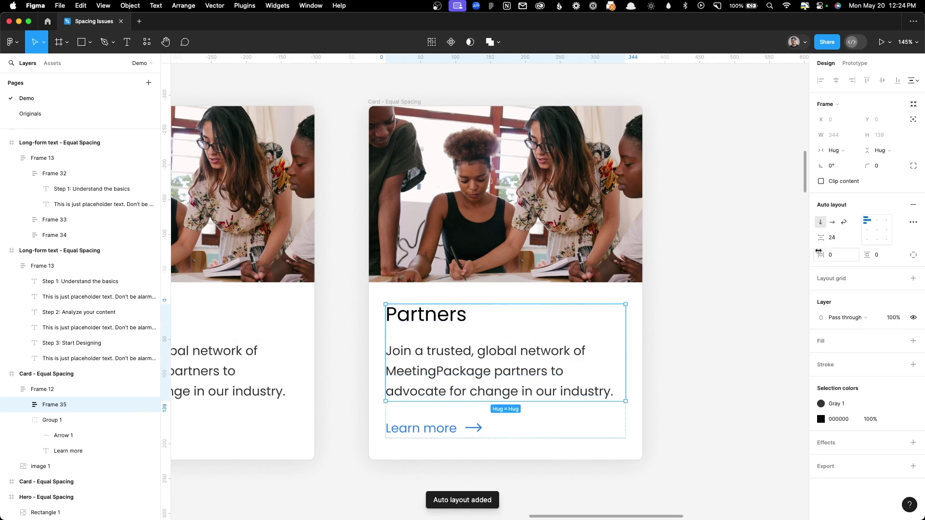
click(832, 240)
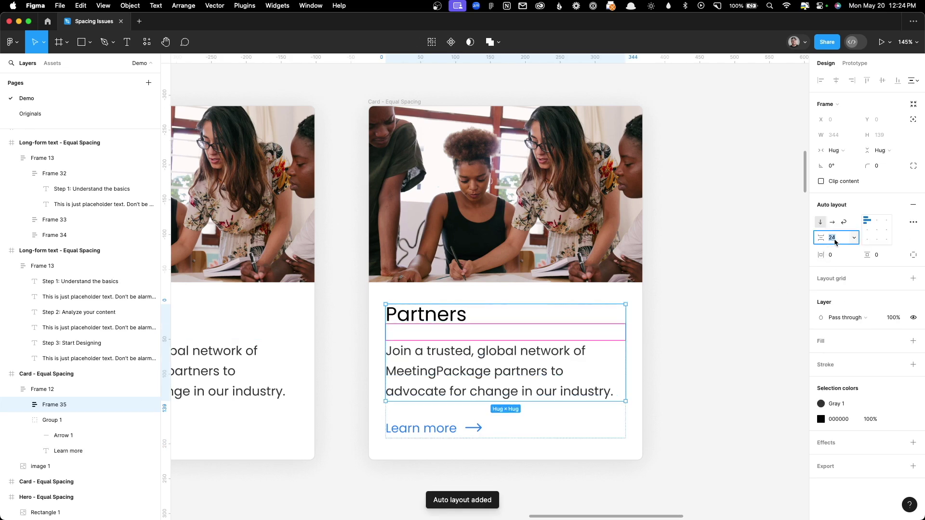
text(8)
key(Return)
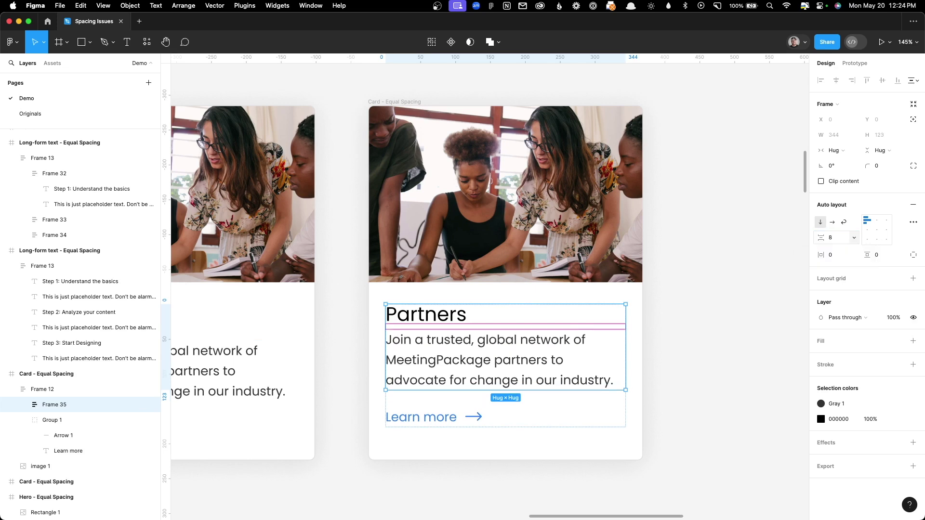
click(767, 287)
scroll(746, 292, down, 3)
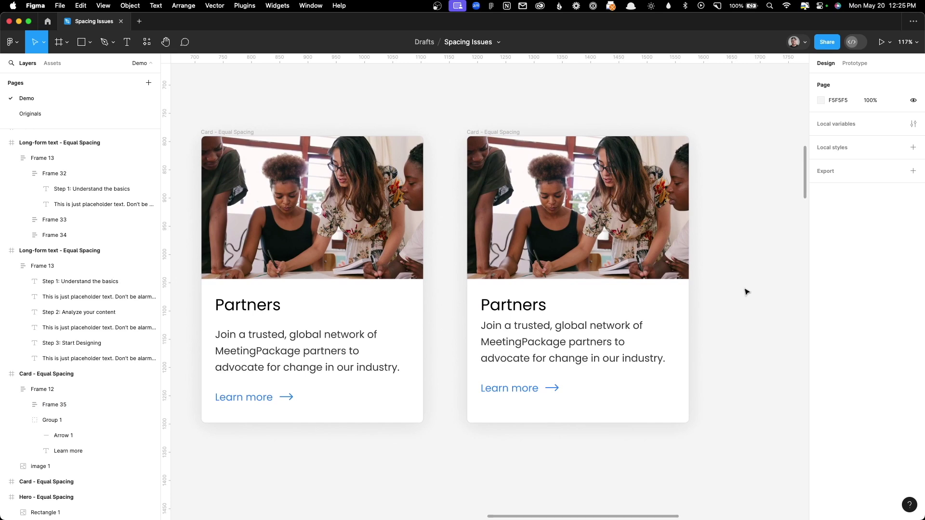
click(583, 330)
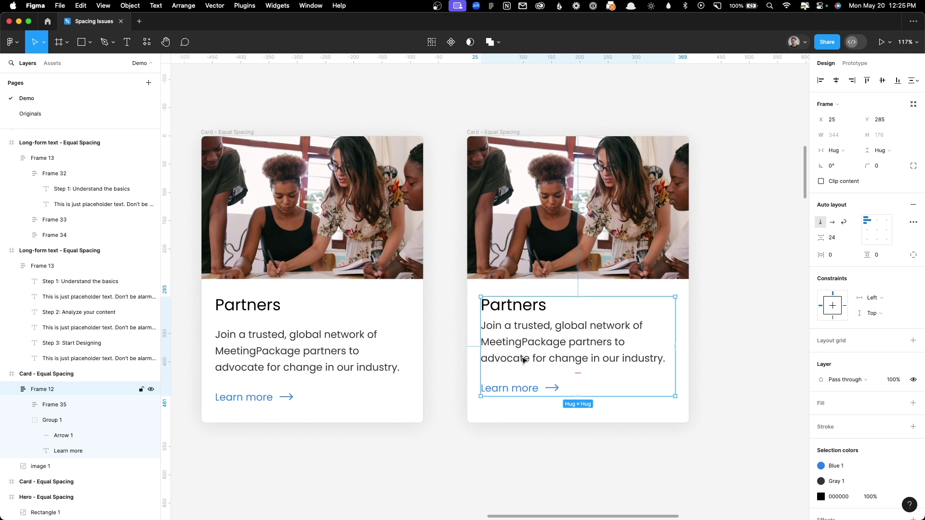
Step: Set the 40 gap above Learn more, then present the card grid as a prototype
click(822, 239)
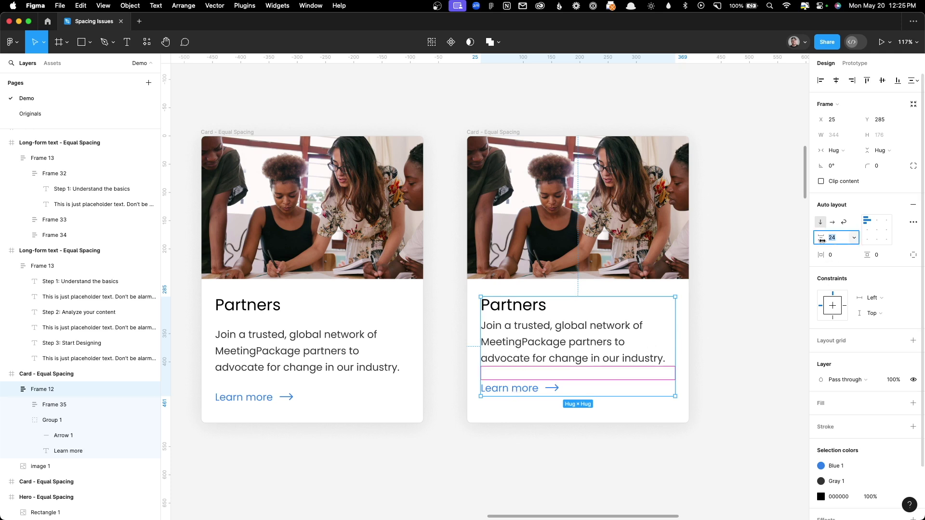
text(40)
key(Return)
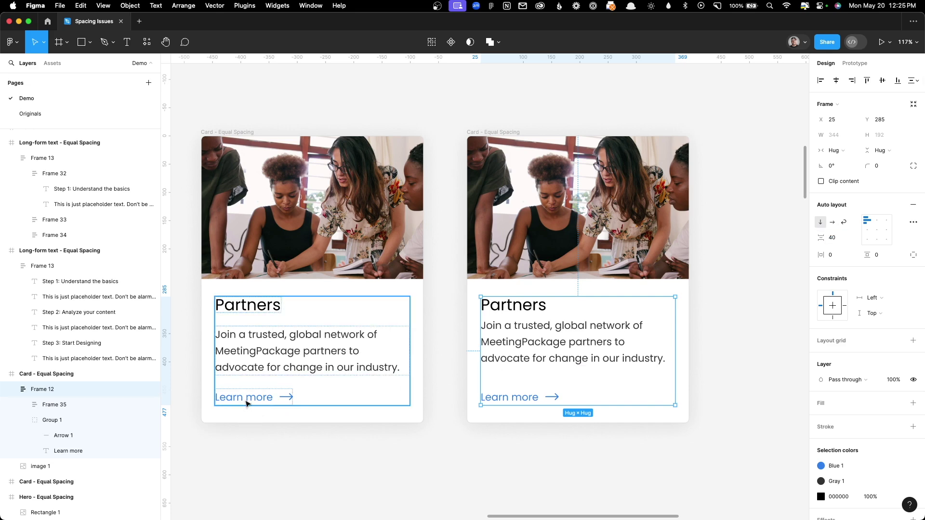
click(568, 455)
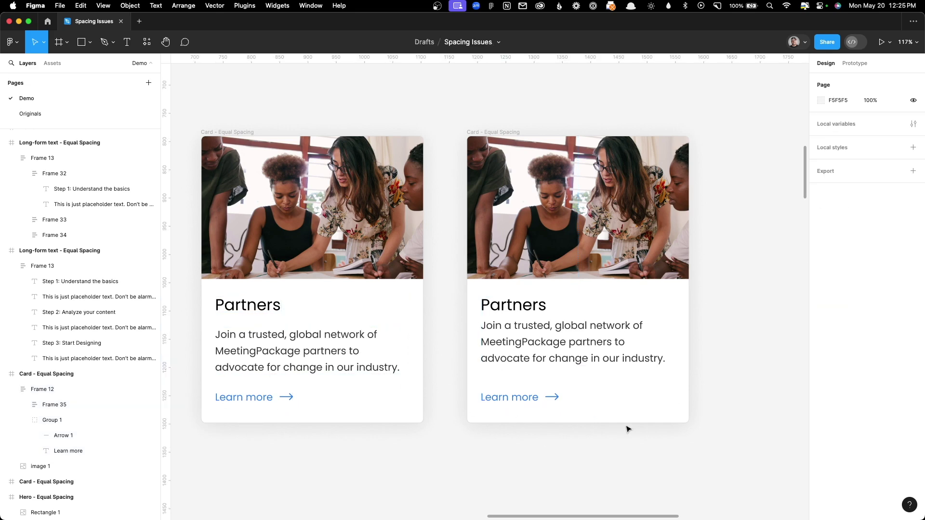
scroll(539, 380, down, 3)
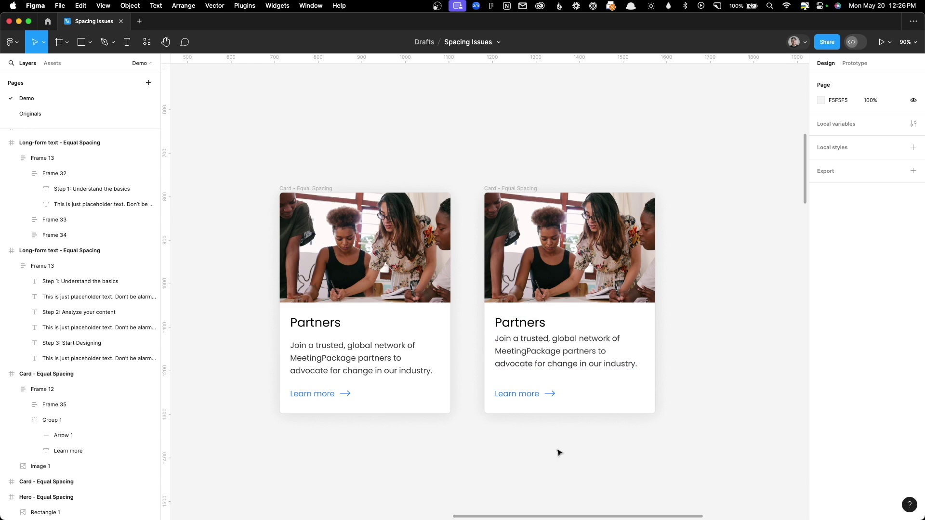
key(super+alt+Return)
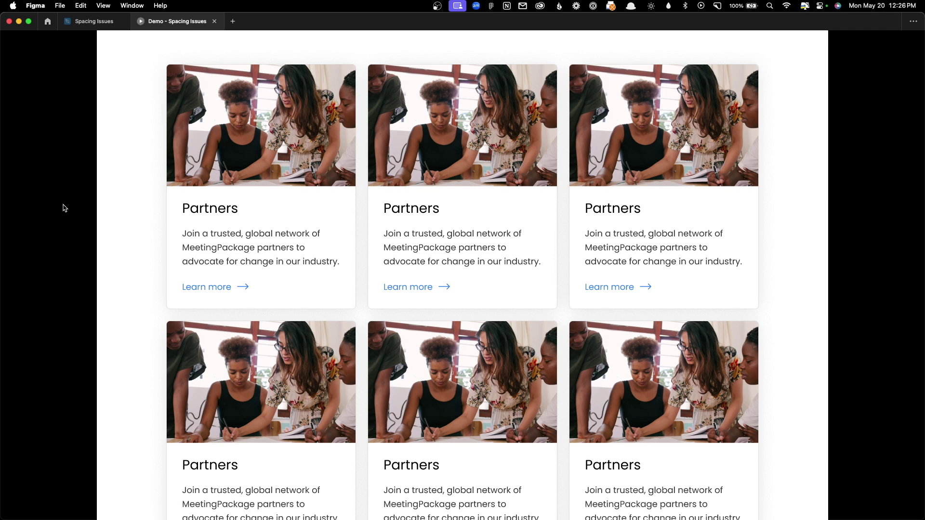
Step: Advance the presentation to the re-spaced Partners card grid
key(Right)
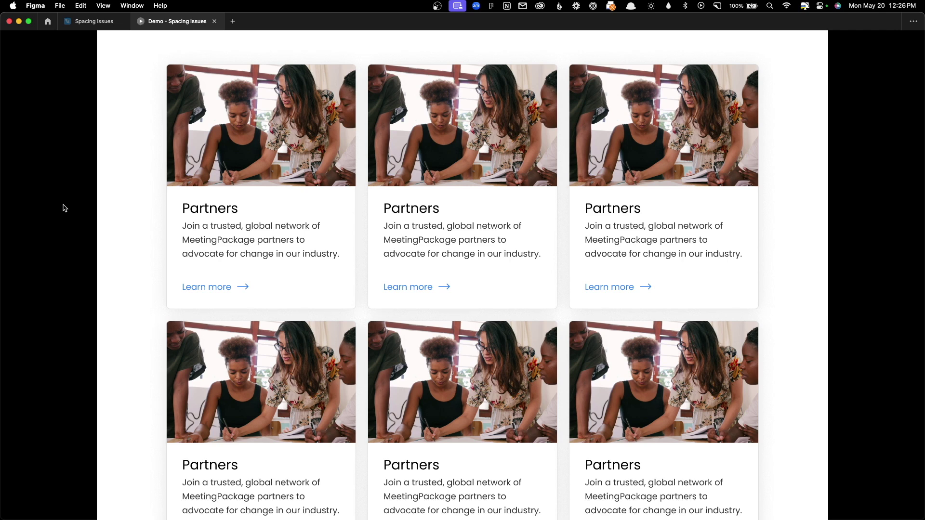